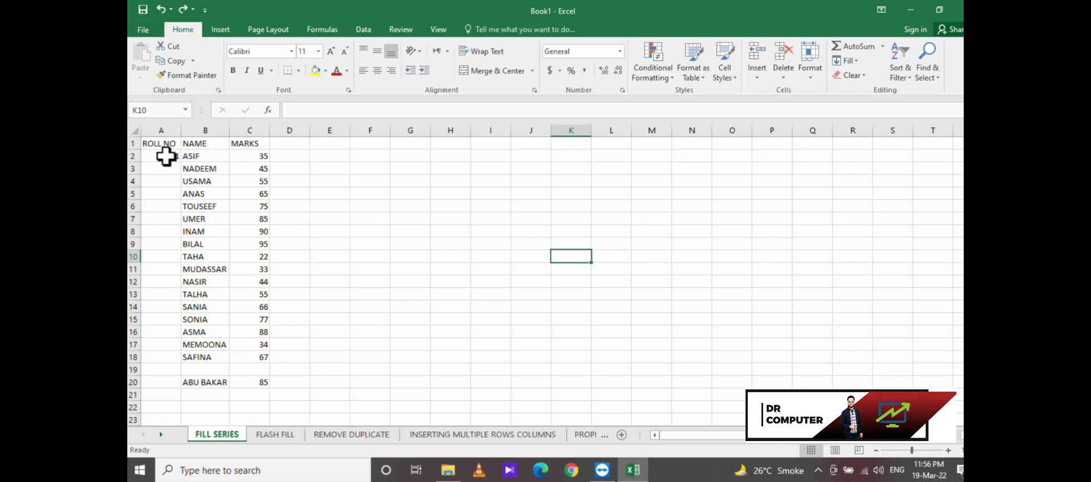
Fill the ROLL NO column from A2 down to A20 as a series, and undo that fill
left_click(165, 156)
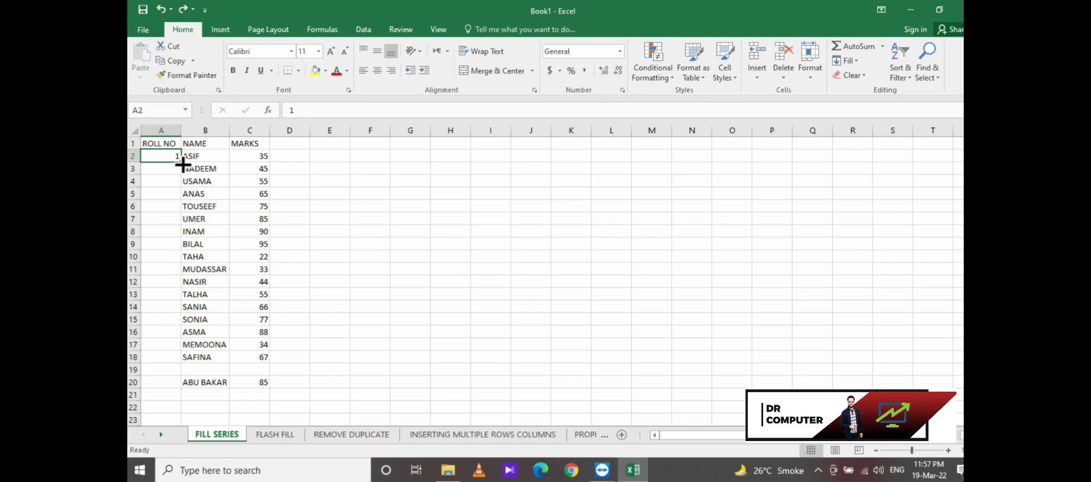
left_click_drag(182, 164, 178, 384)
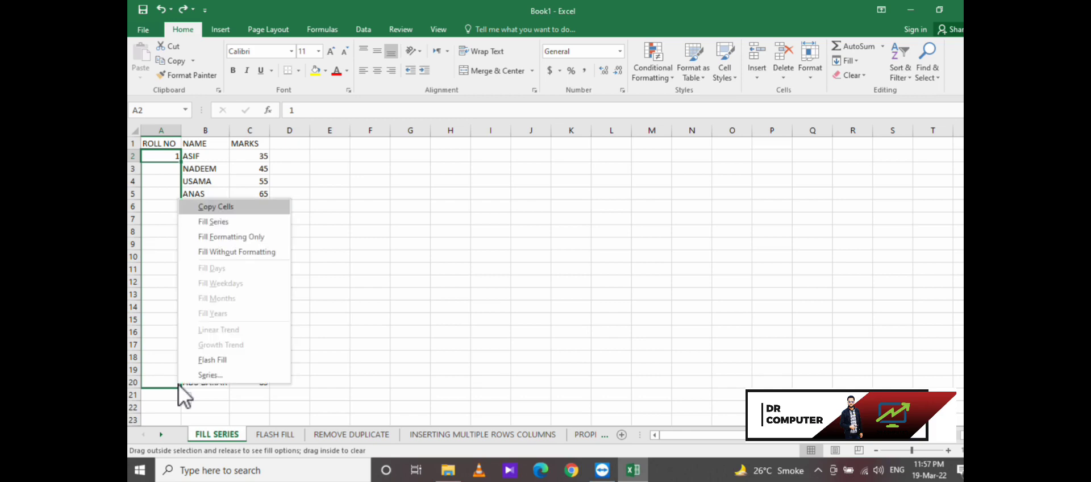
left_click(208, 221)
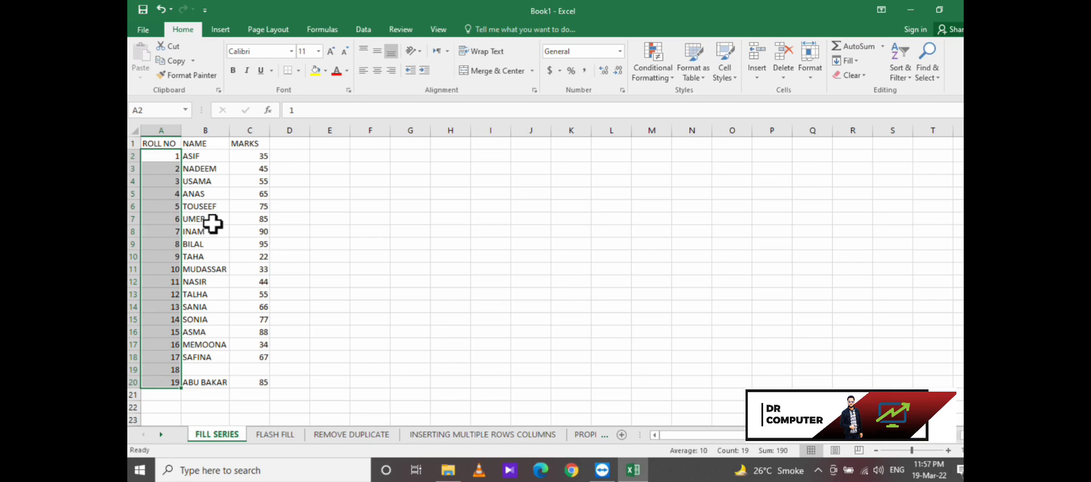
key("ctrl+z")
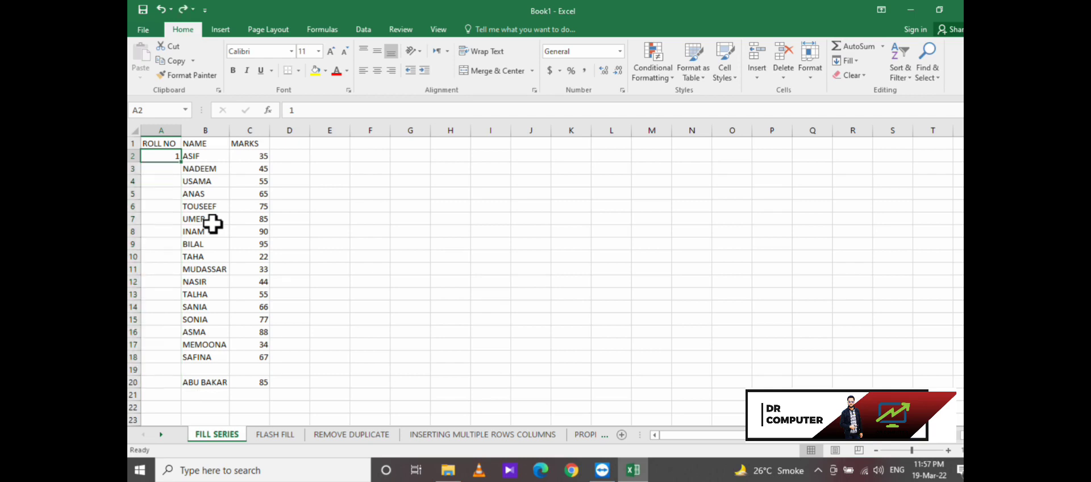
left_click(266, 195)
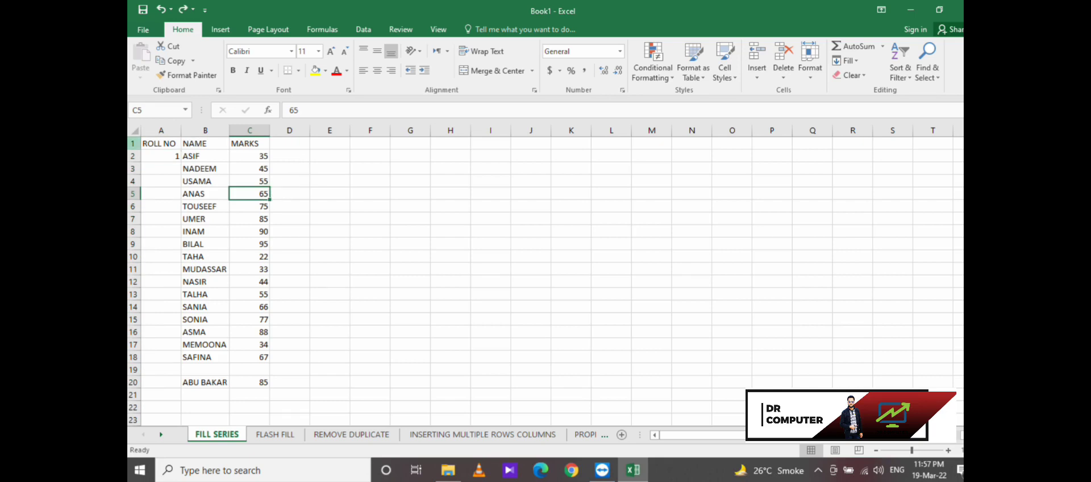
Enter 2 in A3 and auto-fill the A2:A3 pattern down the ROLL NO column to A18
left_click(157, 153)
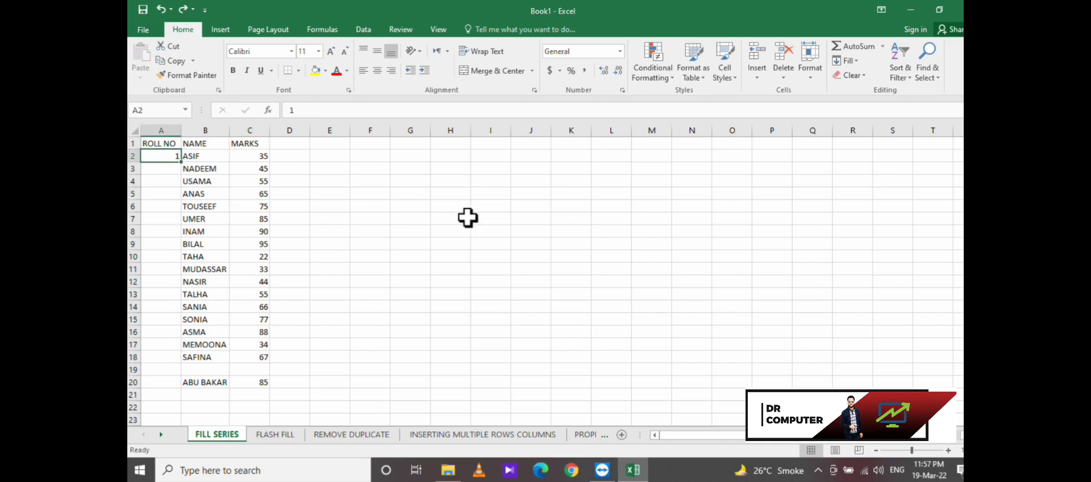
left_click(418, 207)
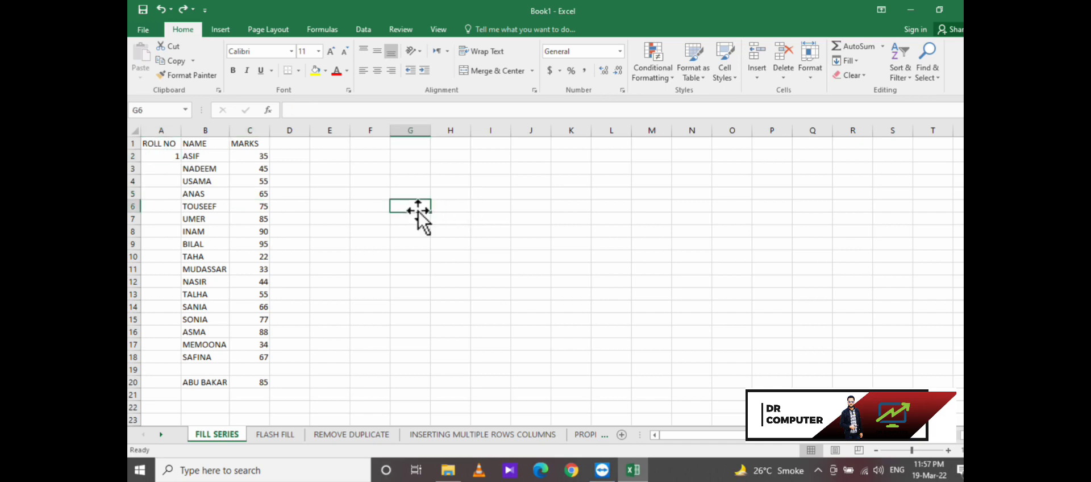
left_click(169, 170)
type("2")
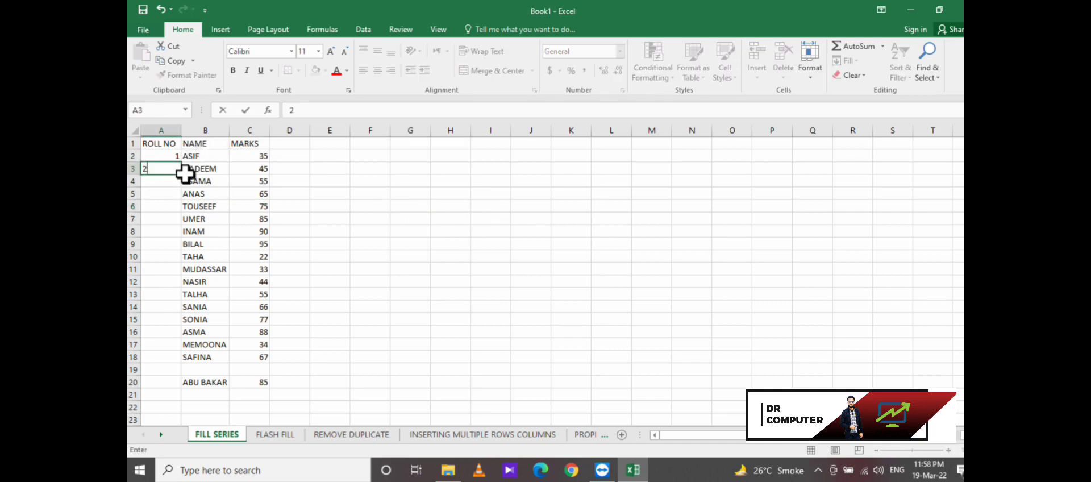
left_click(291, 181)
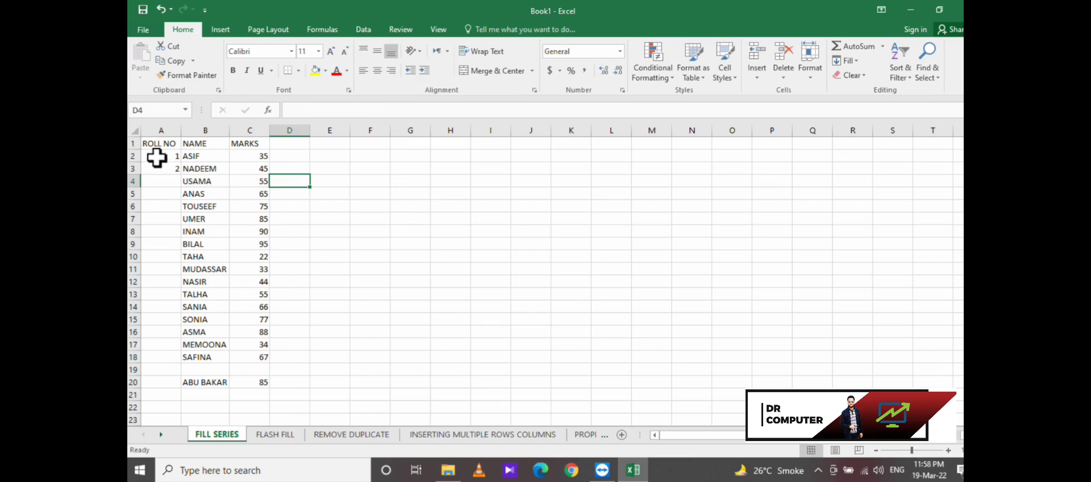
left_click_drag(157, 158, 157, 166)
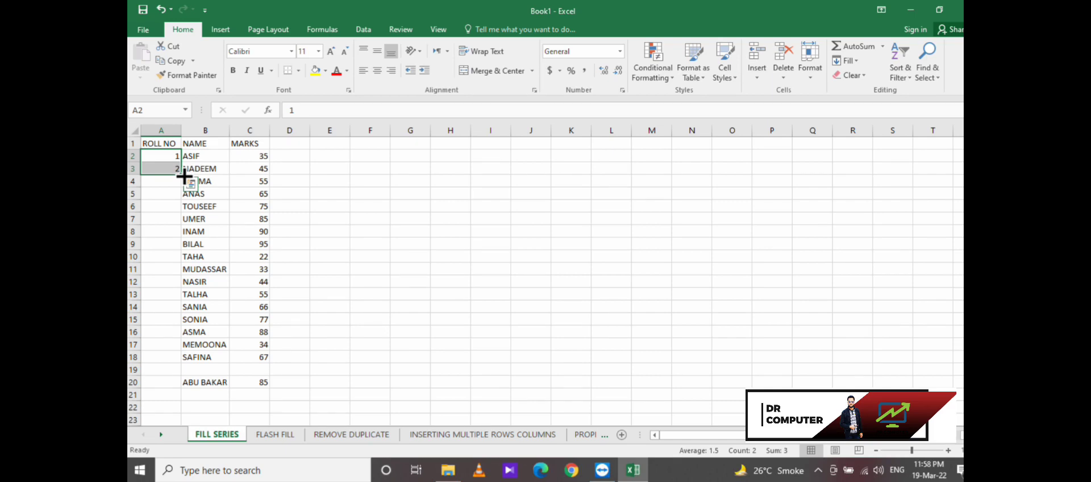
double_click(182, 174)
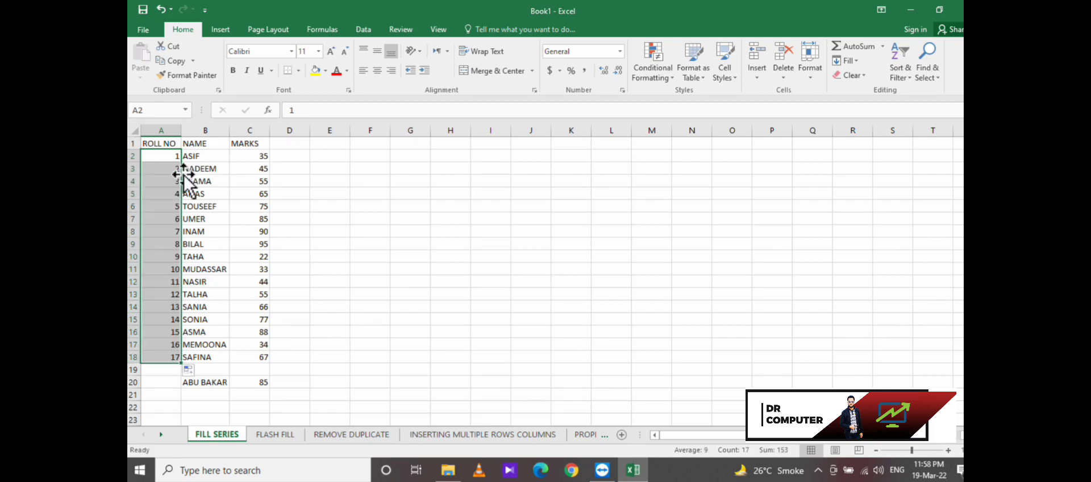
left_click(386, 266)
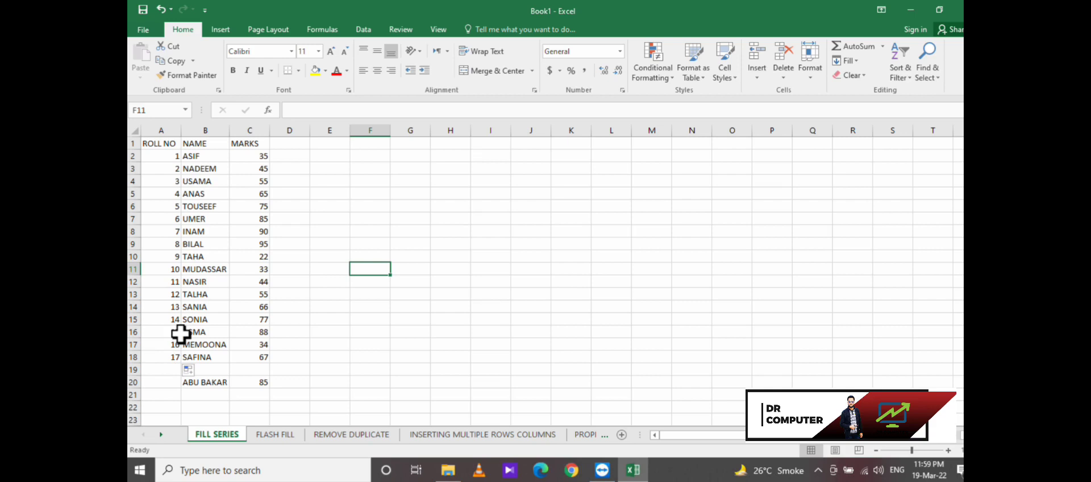
Undo the roll number auto-fill and clear the value in A3
key("ctrl+z")
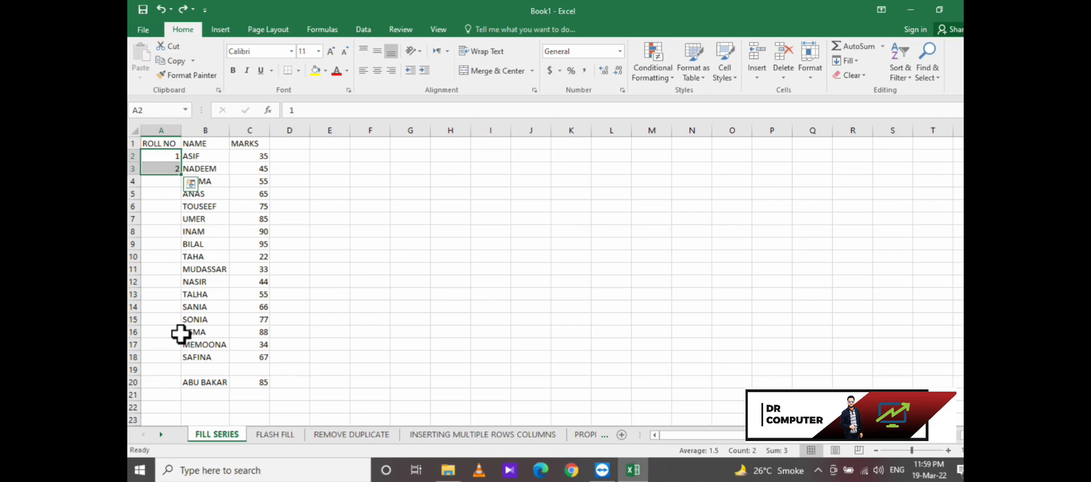
left_click(263, 206)
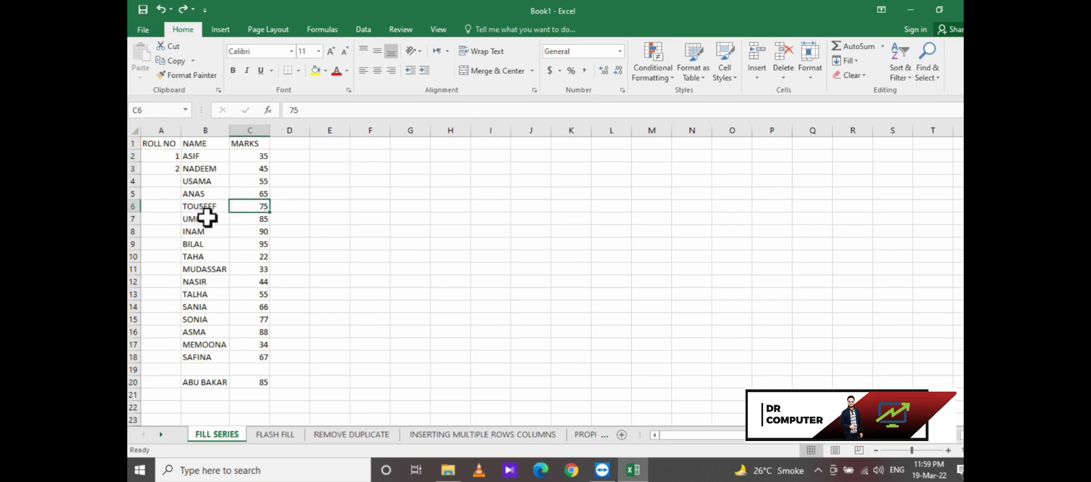
left_click(164, 169)
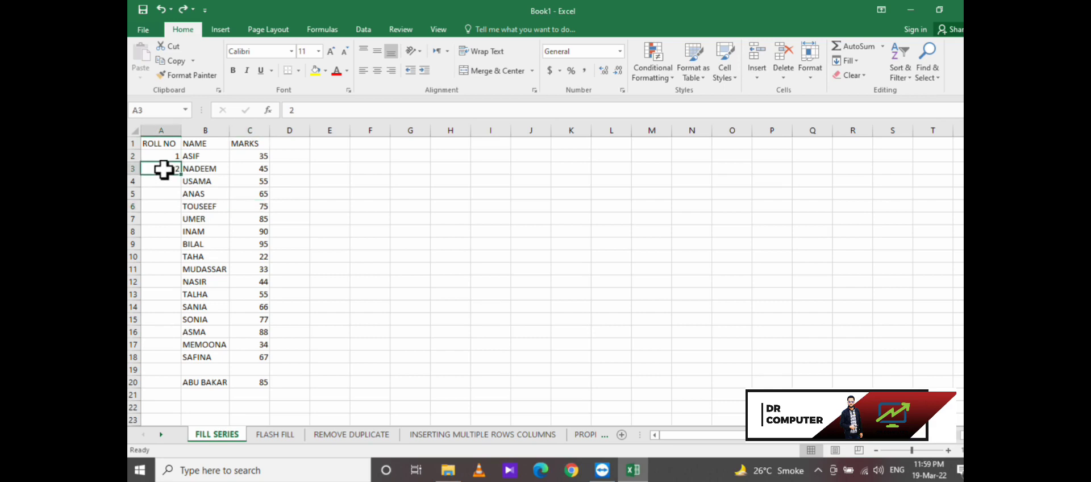
key("BackSpace")
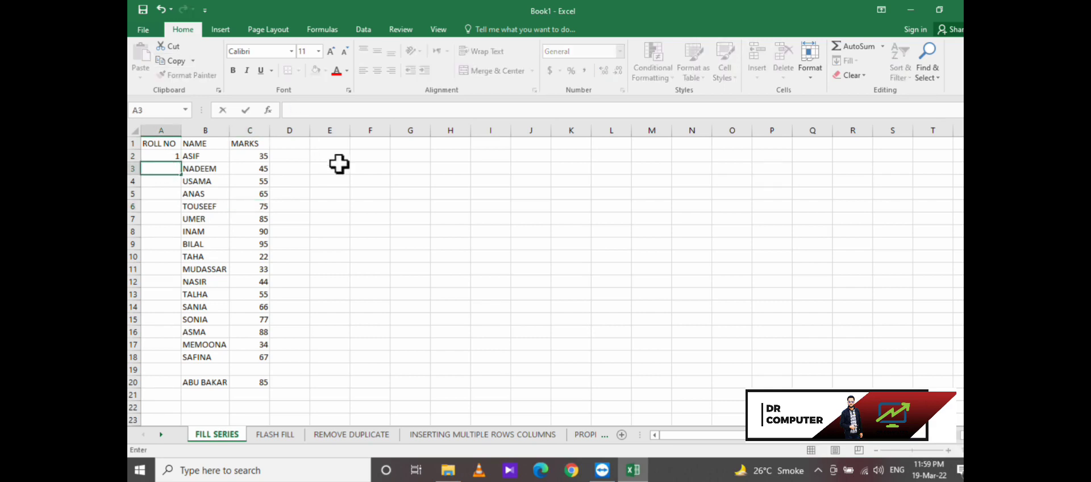
left_click(294, 177)
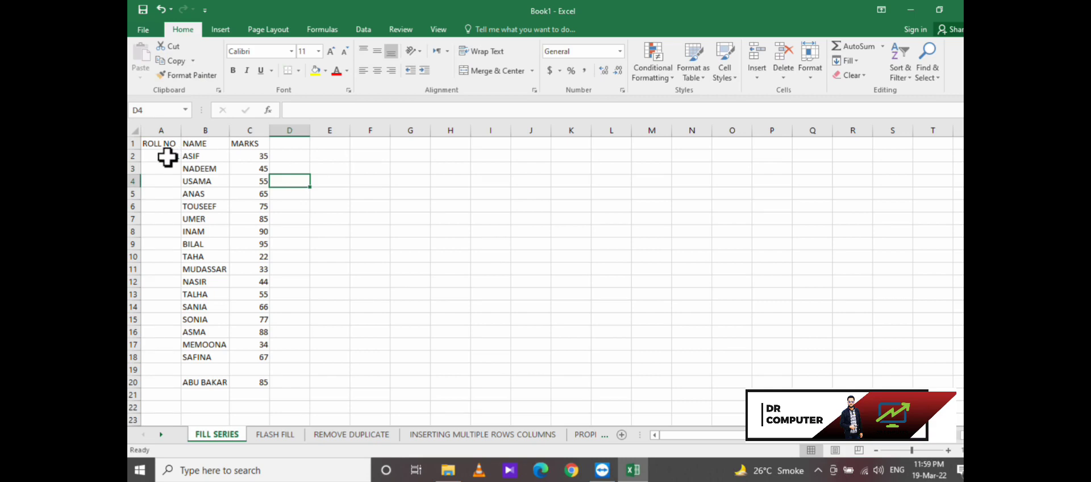
Fill A2:A20 with a linear column series using a step value of 1, and undo it
left_click_drag(167, 158, 168, 380)
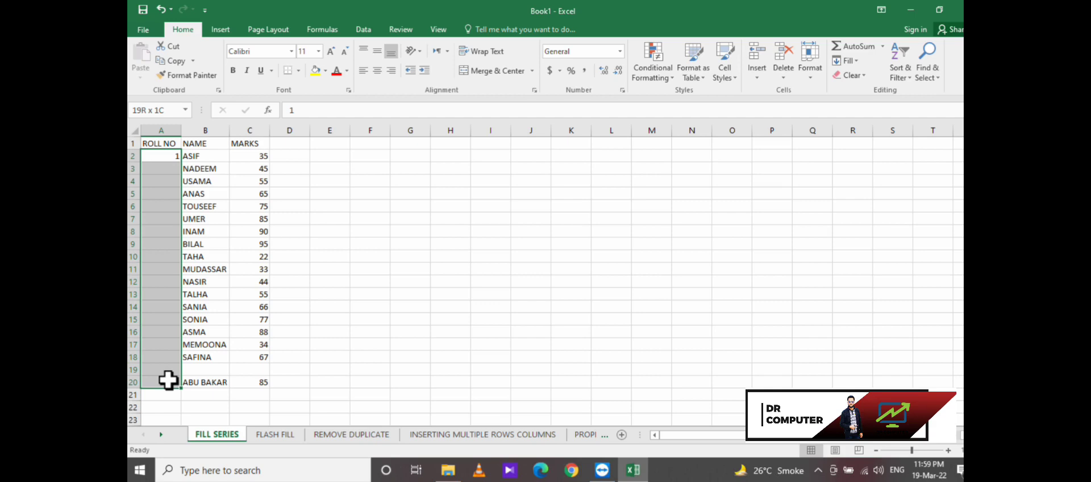
left_click_drag(168, 380, 168, 381)
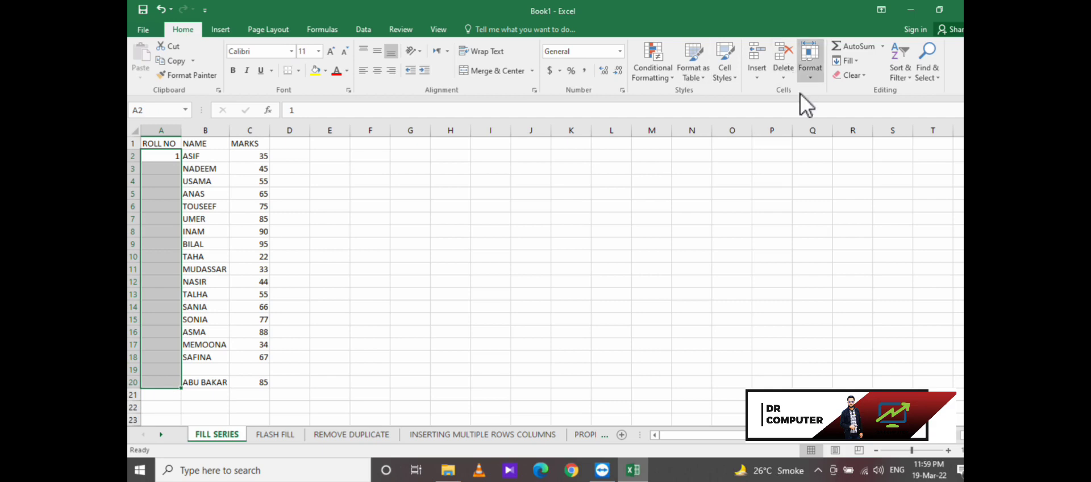
left_click(856, 61)
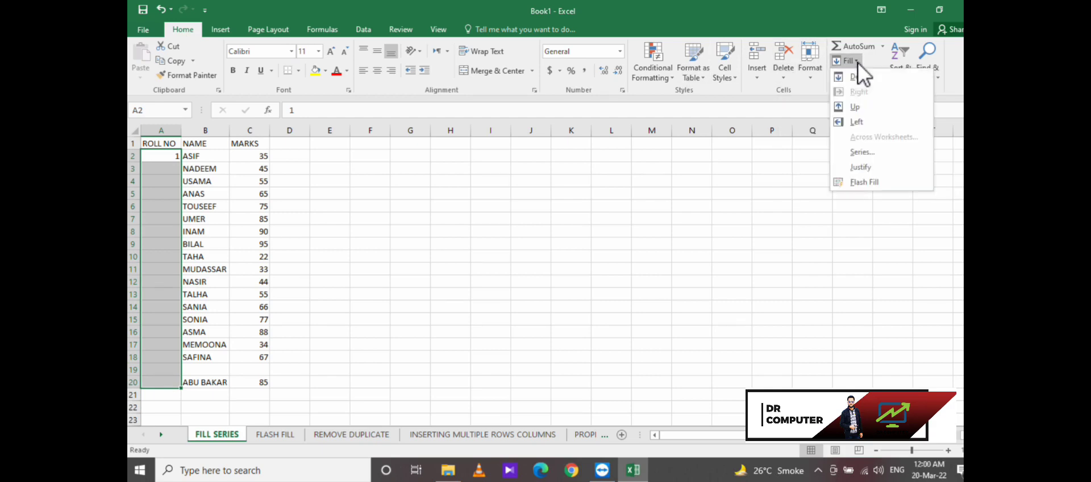
left_click(869, 152)
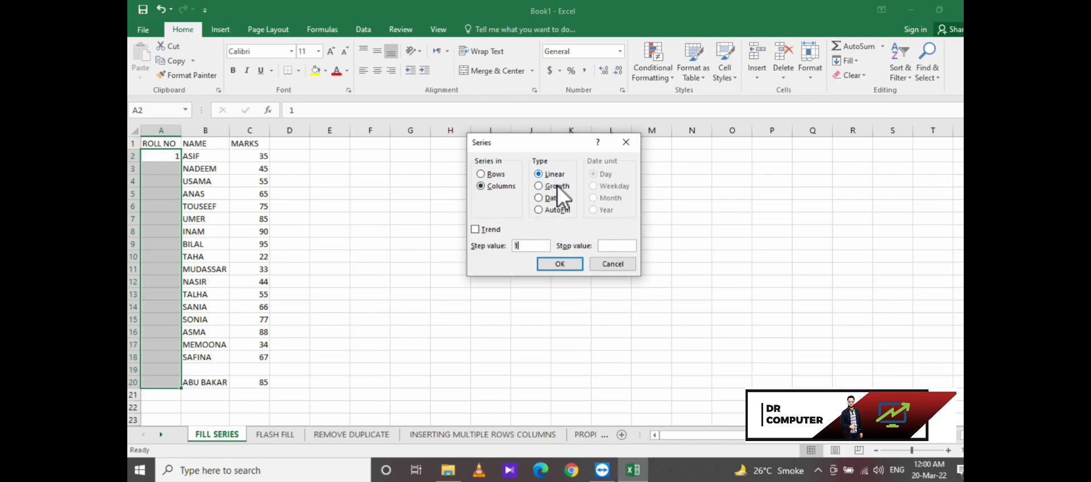
left_click(567, 264)
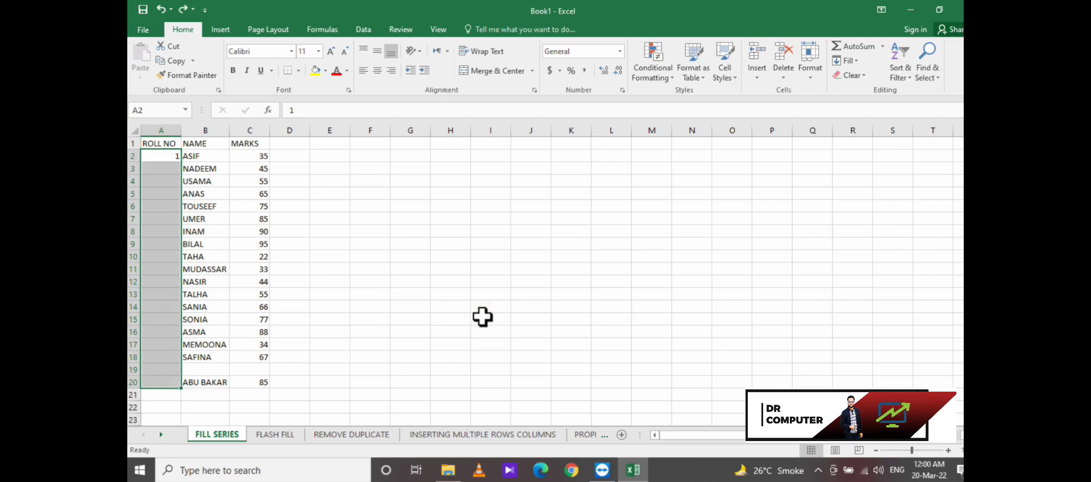
key("ctrl+z")
left_click(454, 295)
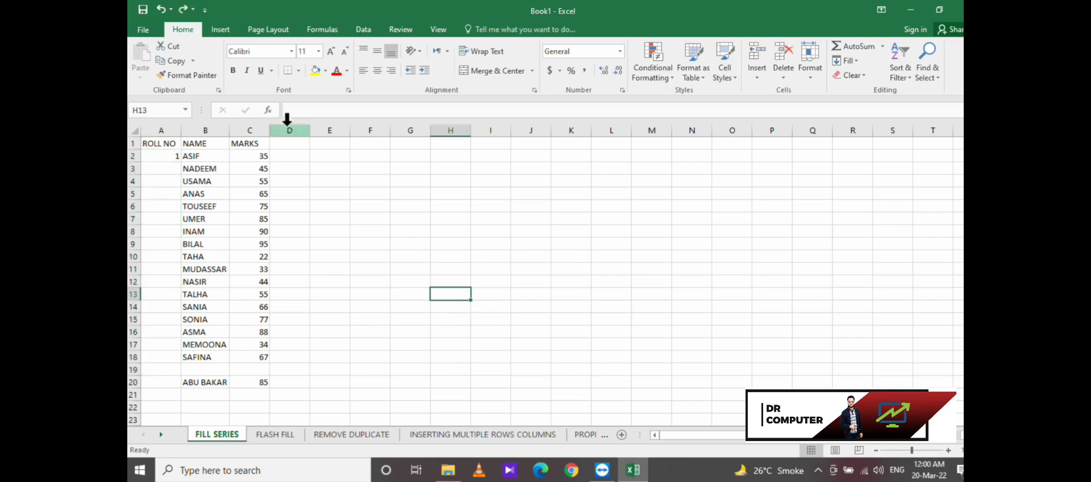
Enter 2 in A3 and extend the A2:A3 number pattern down the ROLL NO column to A20
left_click(159, 166)
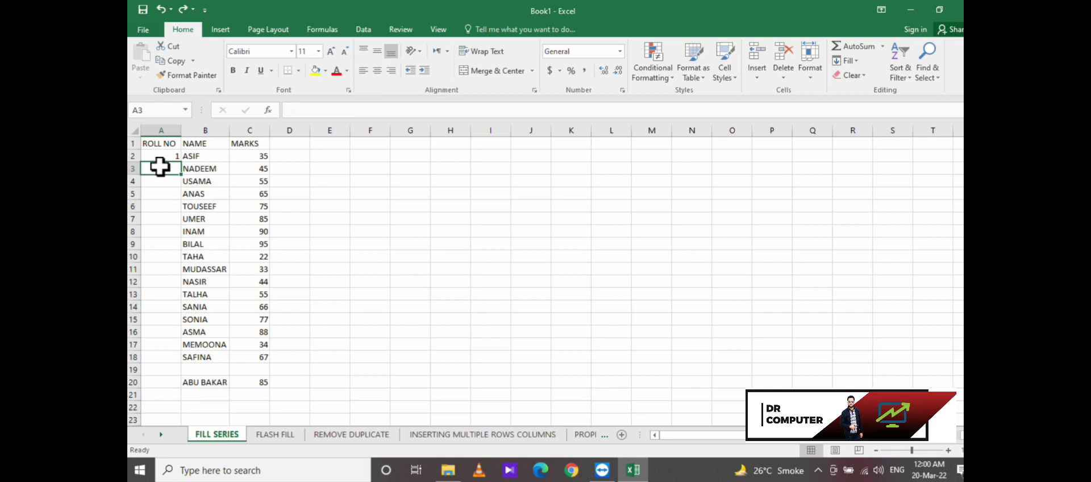
type("2")
left_click(208, 181)
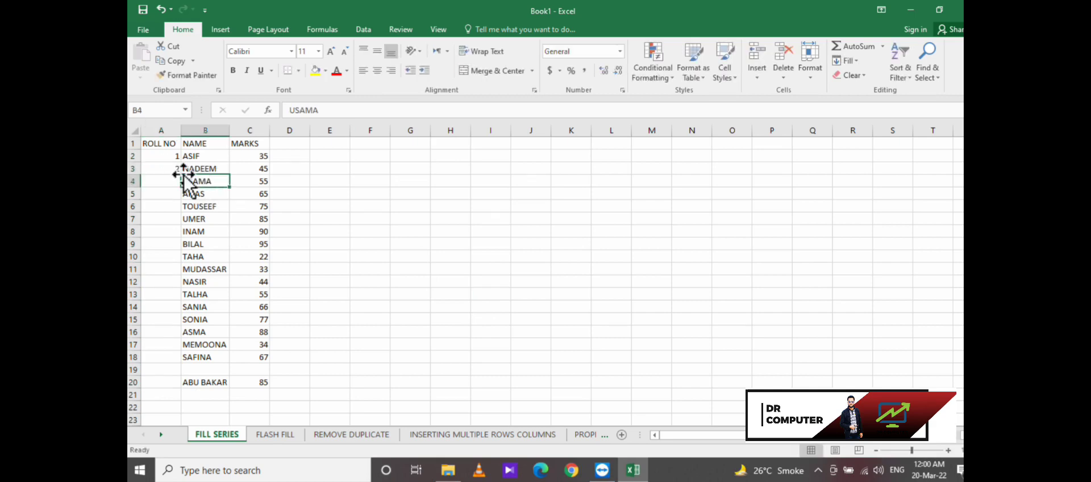
left_click_drag(153, 155, 184, 386)
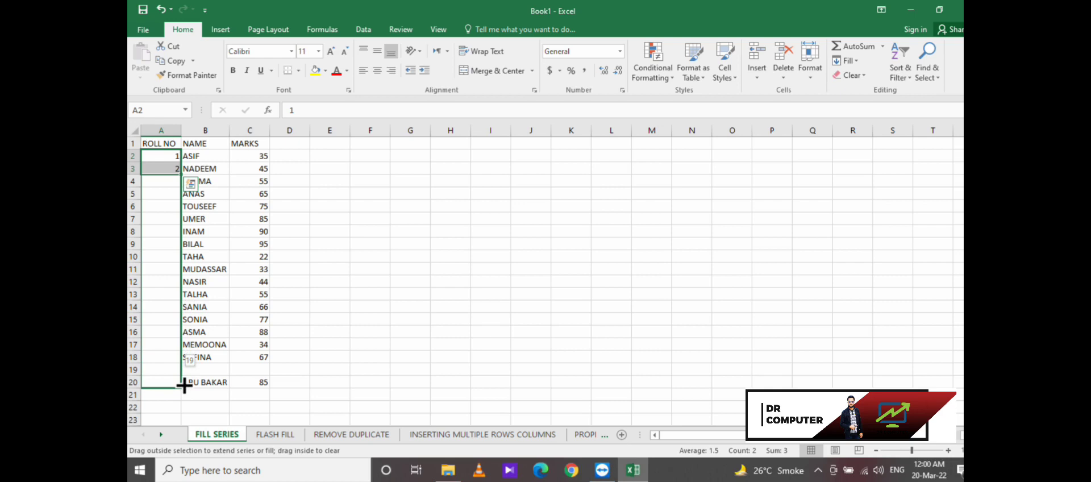
left_click_drag(184, 385, 185, 386)
left_click(408, 319)
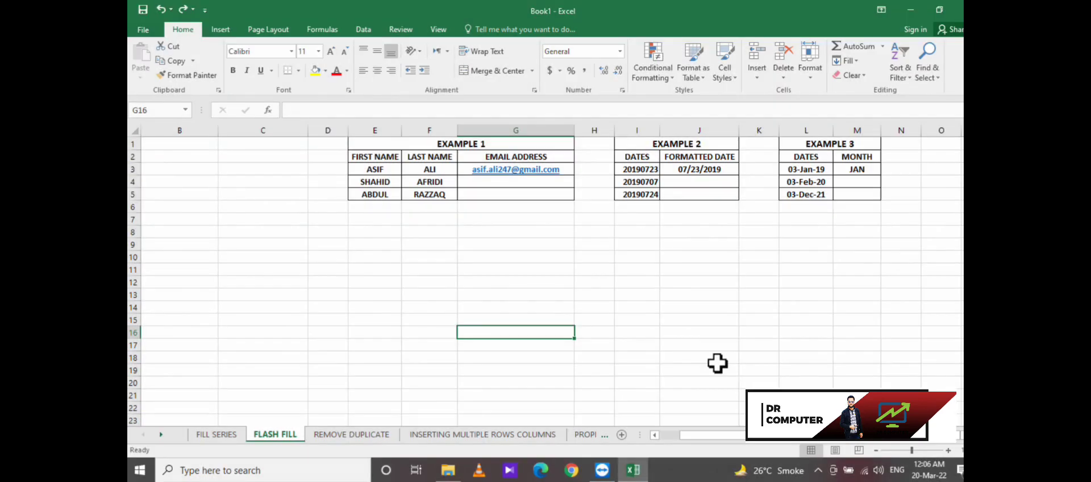
On the FLASH FILL sheet, Flash Fill the remaining EMAIL ADDRESS cells of Example 1 from G4
left_click(263, 183)
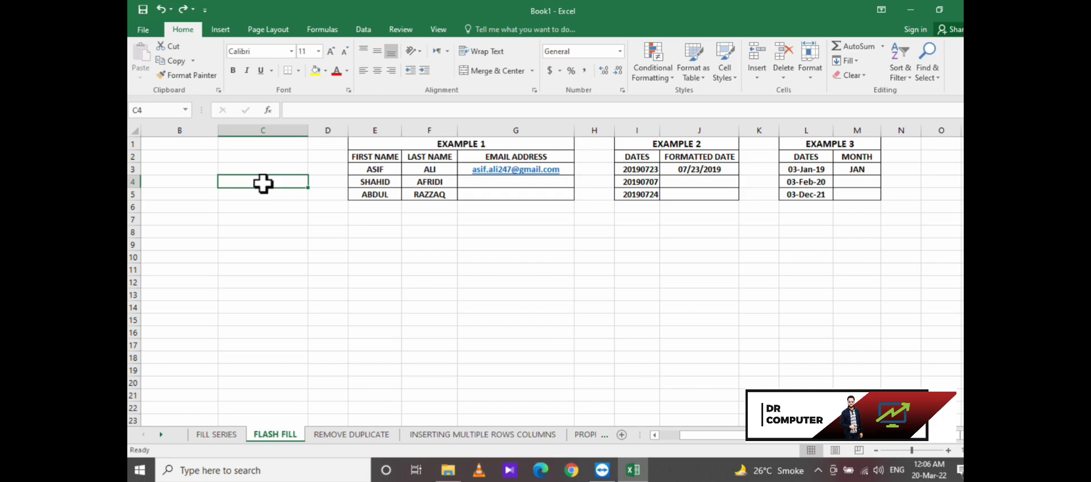
left_click(492, 182)
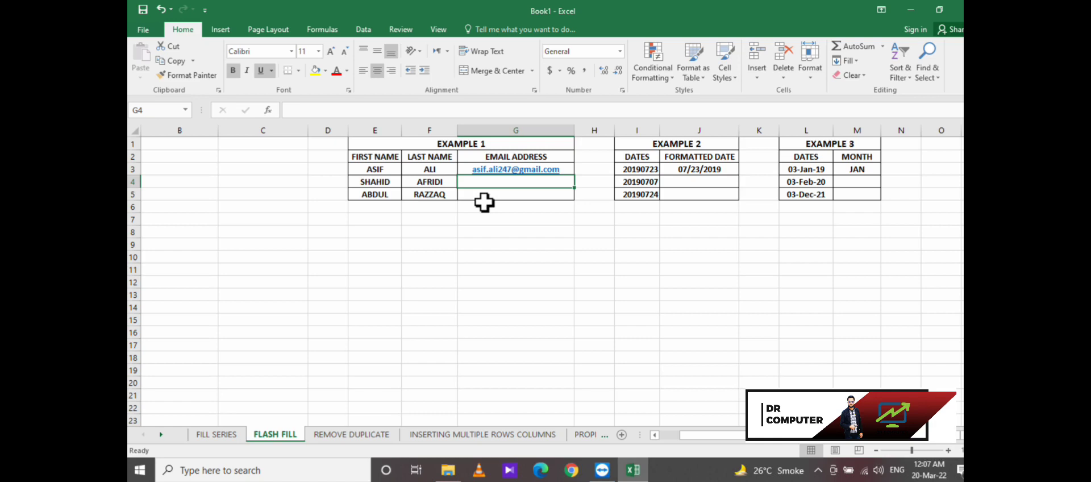
key("ctrl+e")
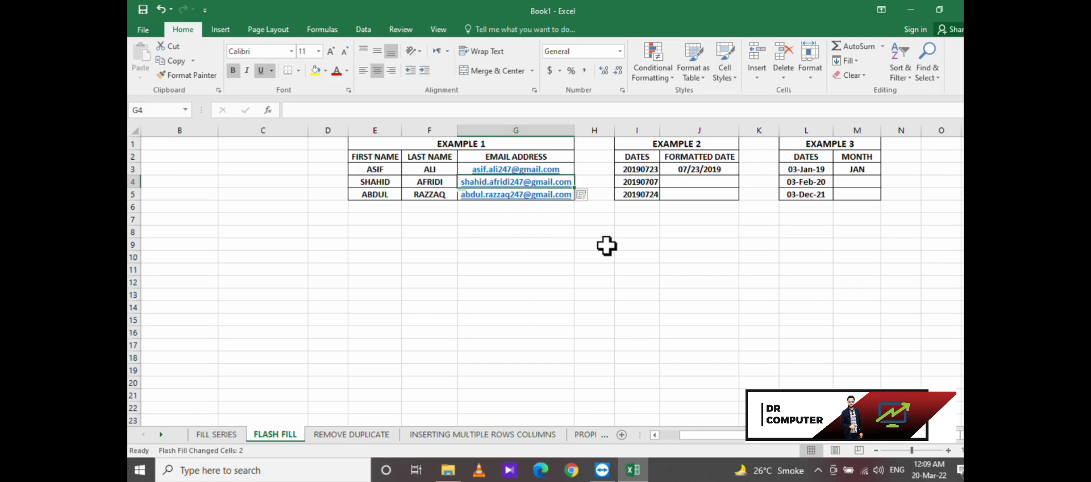
Flash Fill the FORMATTED DATE column from J4 in Example 2 and the MONTH column from M4 in Example 3
left_click(676, 182)
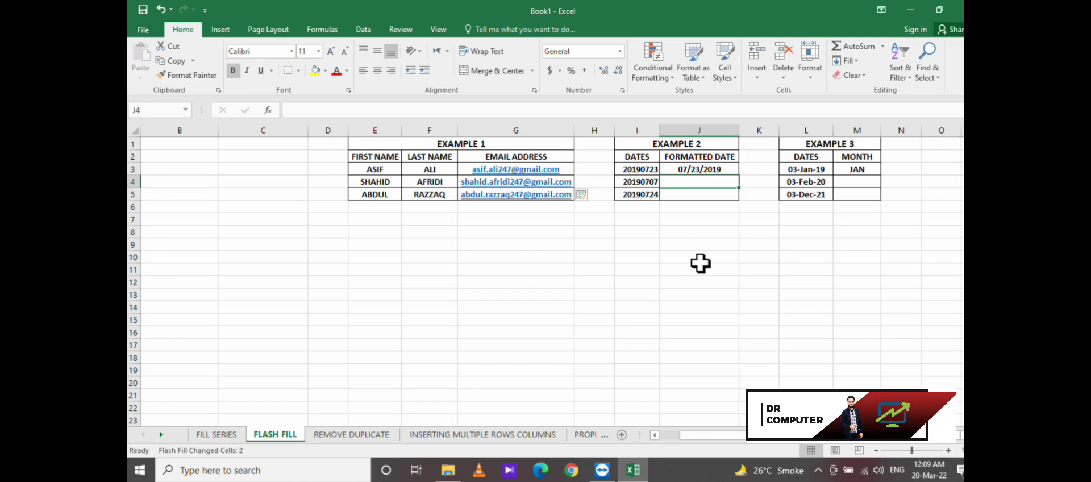
key("ctrl+e")
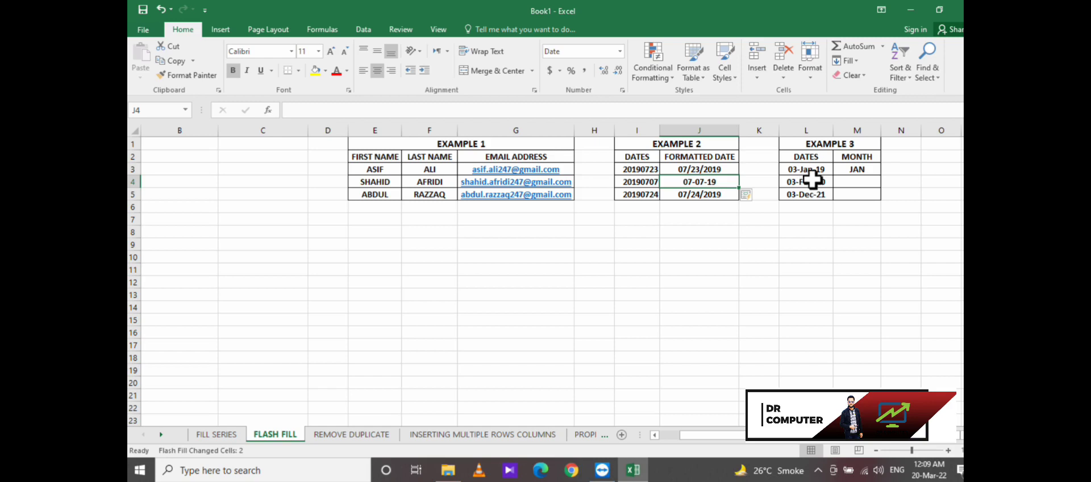
left_click(863, 181)
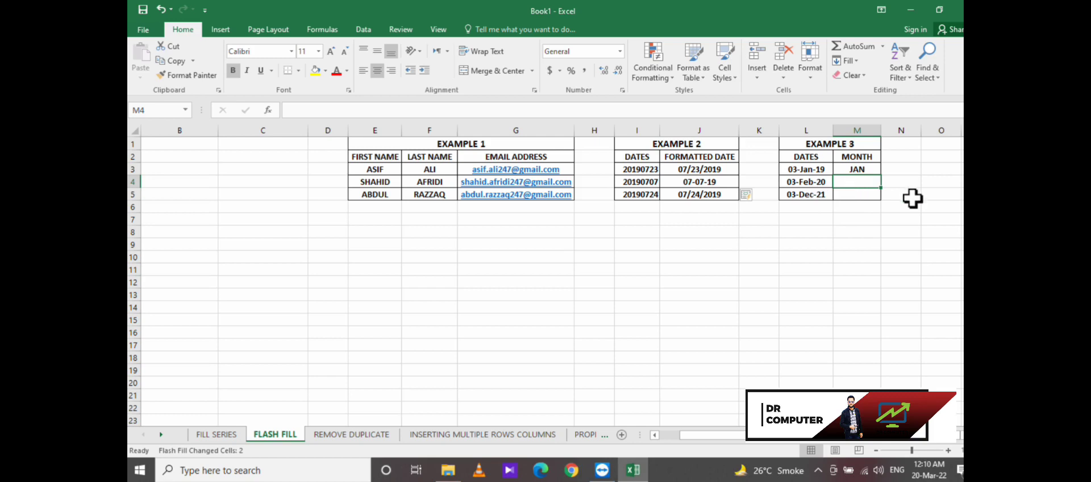
key("ctrl+e")
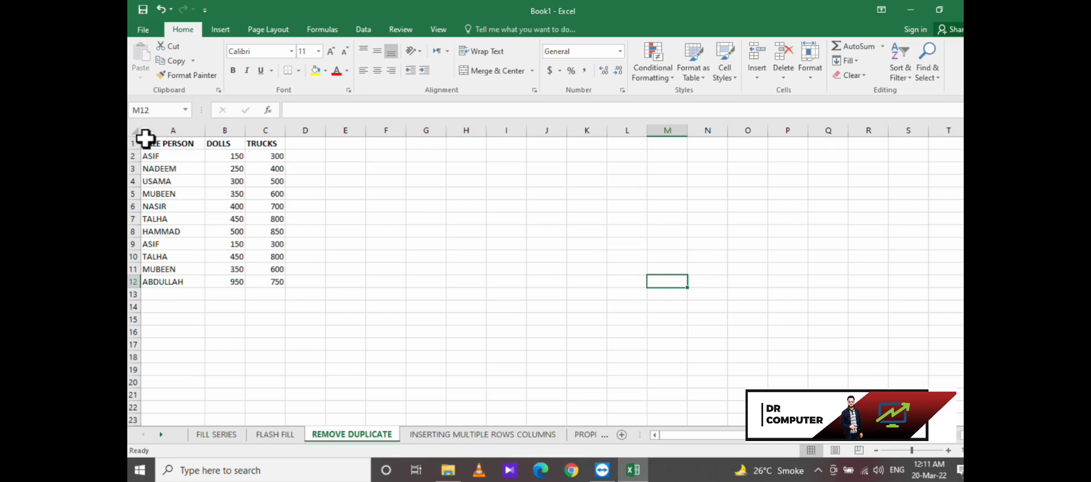
On the REMOVE DUPLICATE sheet, remove duplicate rows from A1:C12 based on all three columns, with headers recognised, and undo the removal
left_click_drag(146, 139, 260, 282)
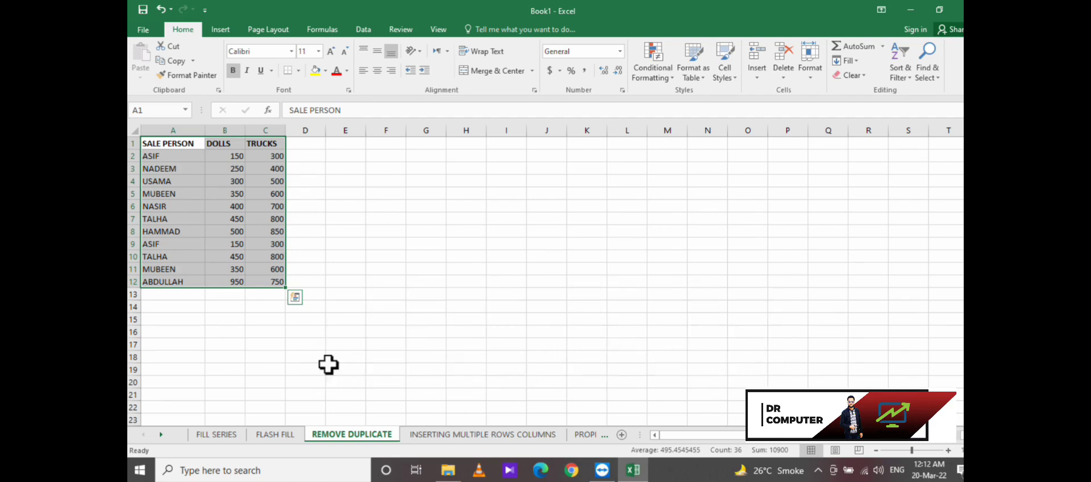
key("alt")
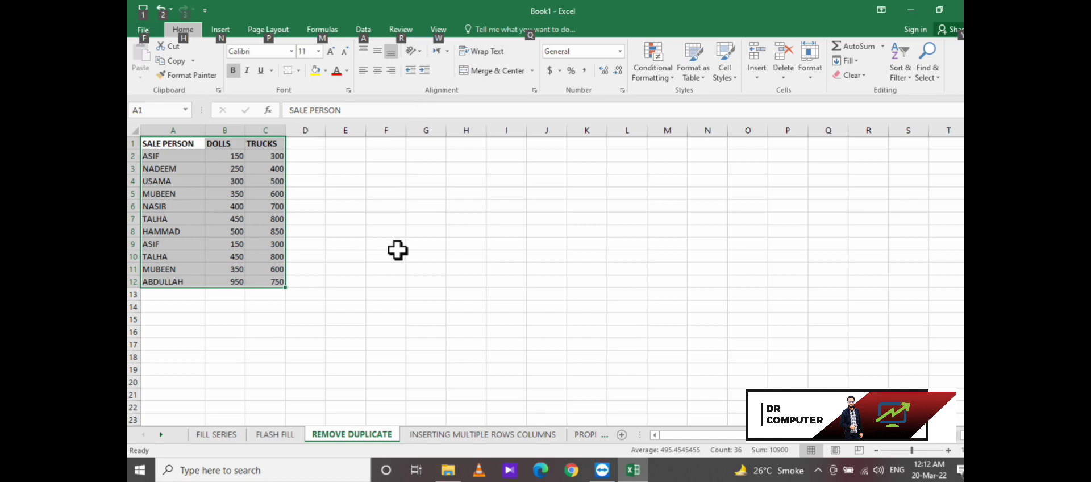
key("a")
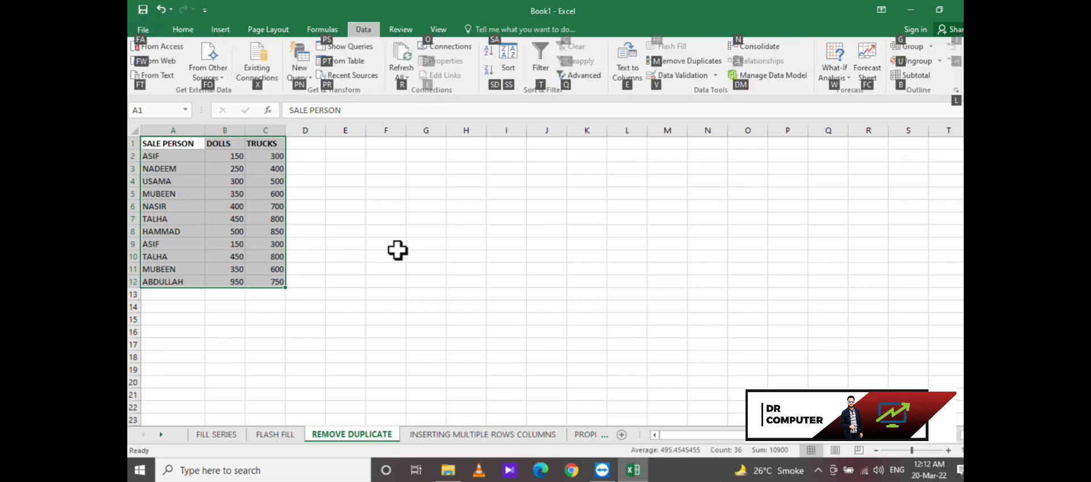
key("m")
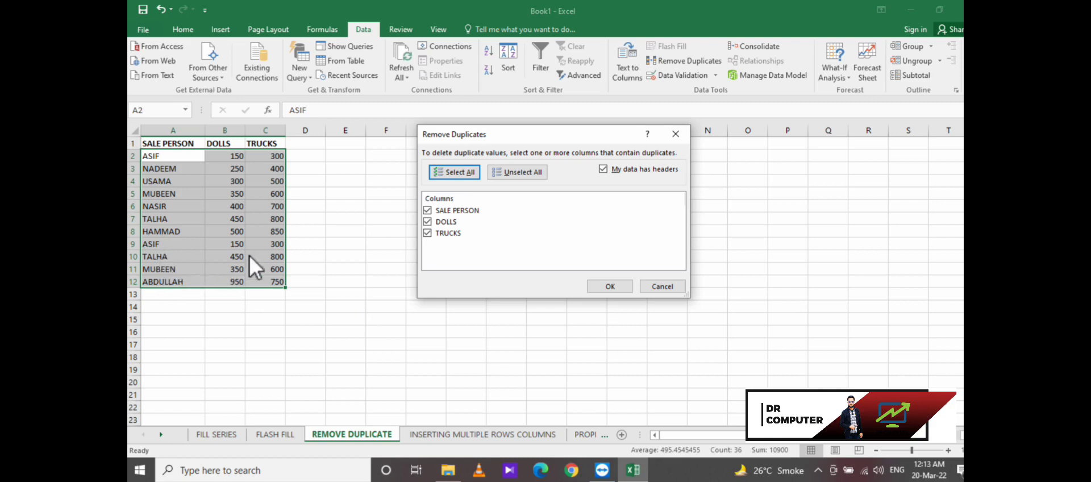
left_click(595, 288)
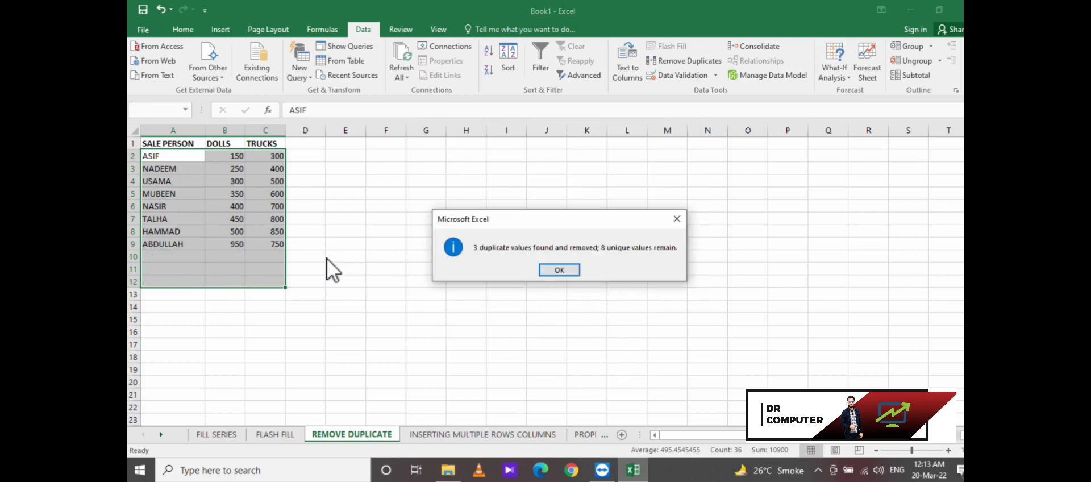
left_click(551, 268)
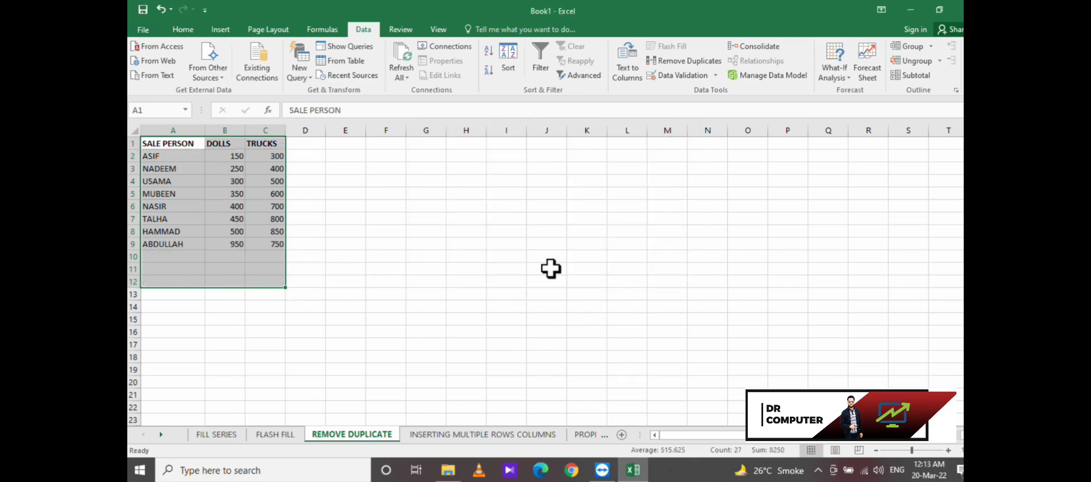
key("ctrl+z")
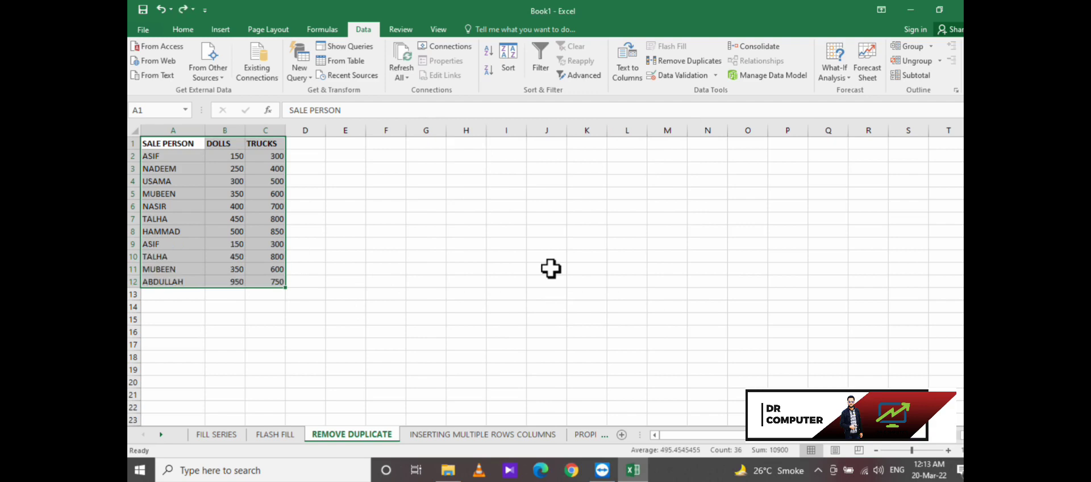
left_click(537, 293)
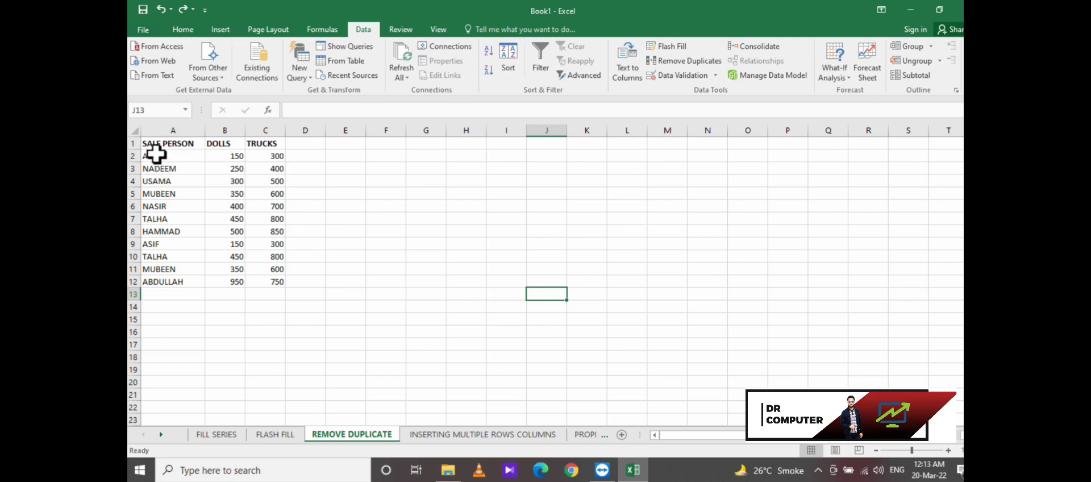
Remove the duplicate rows from the sales table A1:C12, comparing SALE PERSON, DOLLS and TRUCKS
left_click_drag(149, 143, 278, 283)
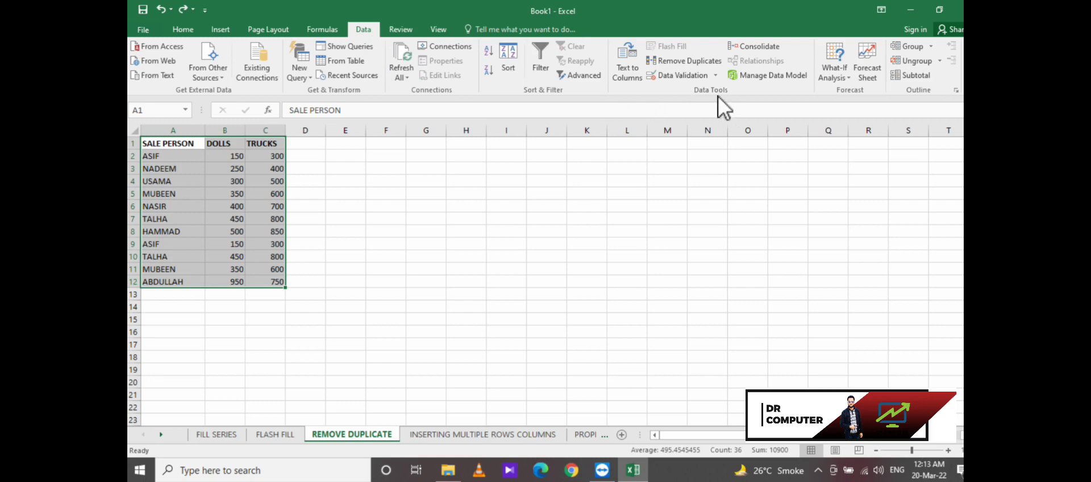
left_click(678, 62)
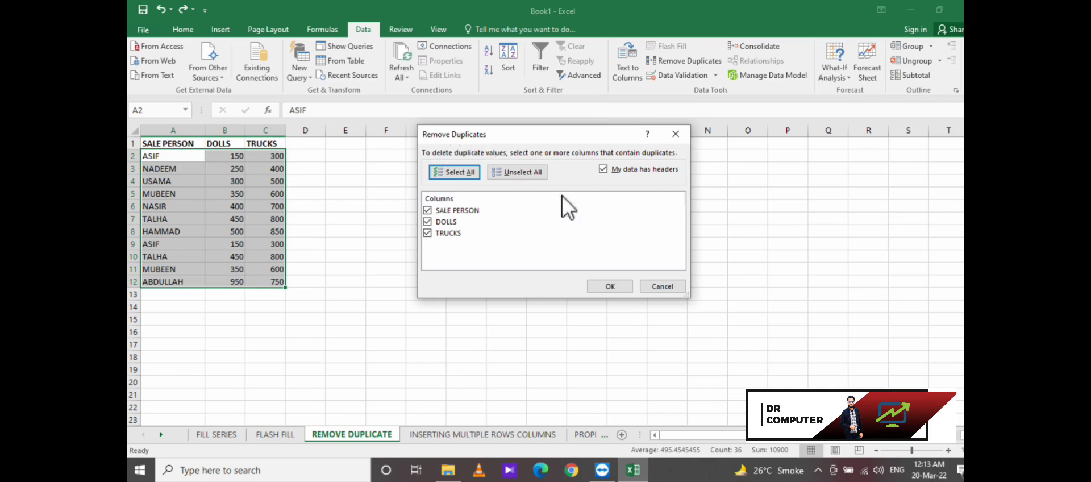
left_click(611, 287)
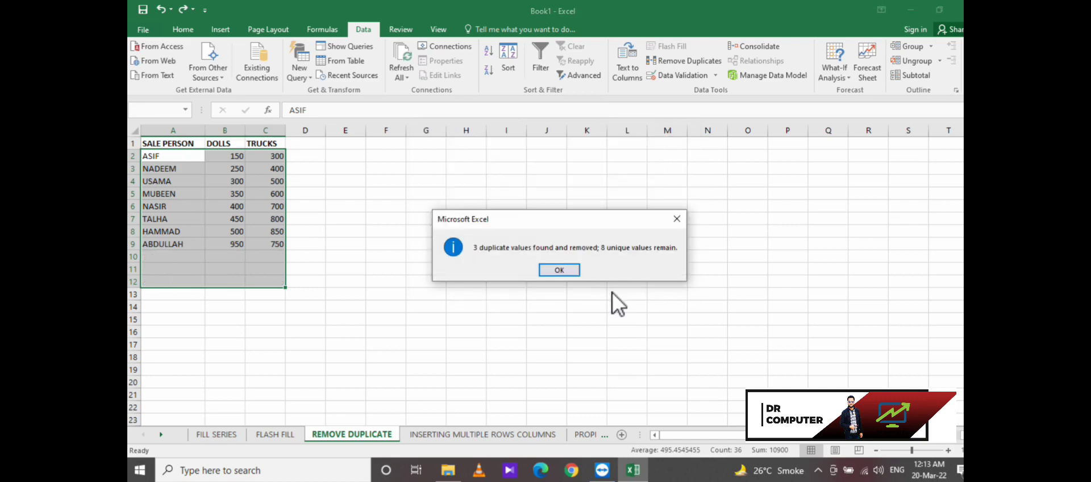
left_click(567, 269)
left_click(498, 266)
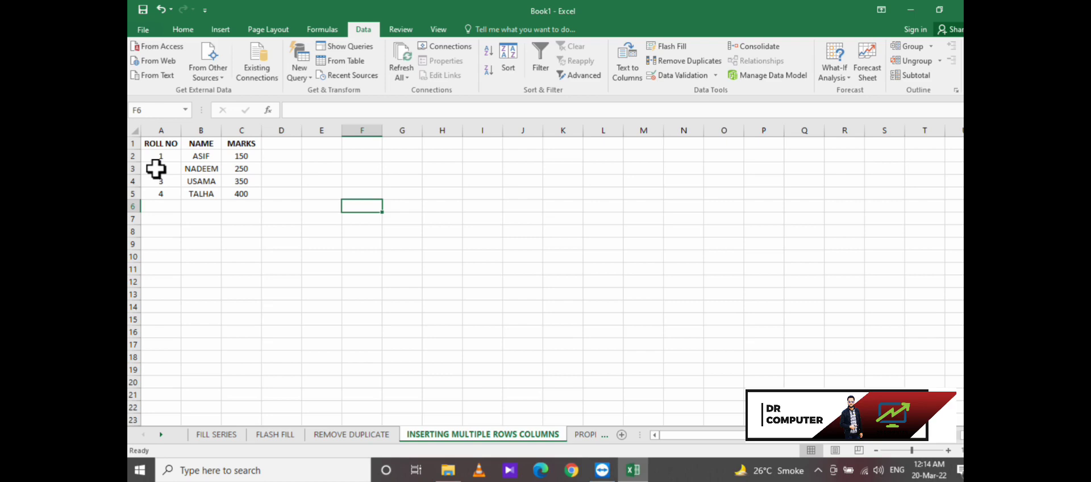
On the INSERTING MULTIPLE ROWS COLUMNS sheet, insert blank cells at A3:C5 with cells shifted down, and undo it
left_click_drag(153, 170, 239, 195)
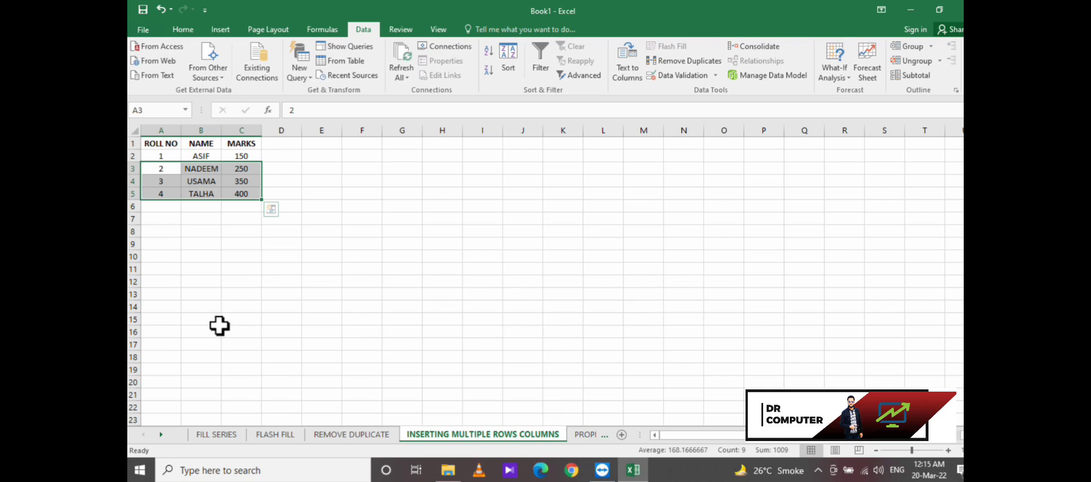
key("ctrl+shift+equal")
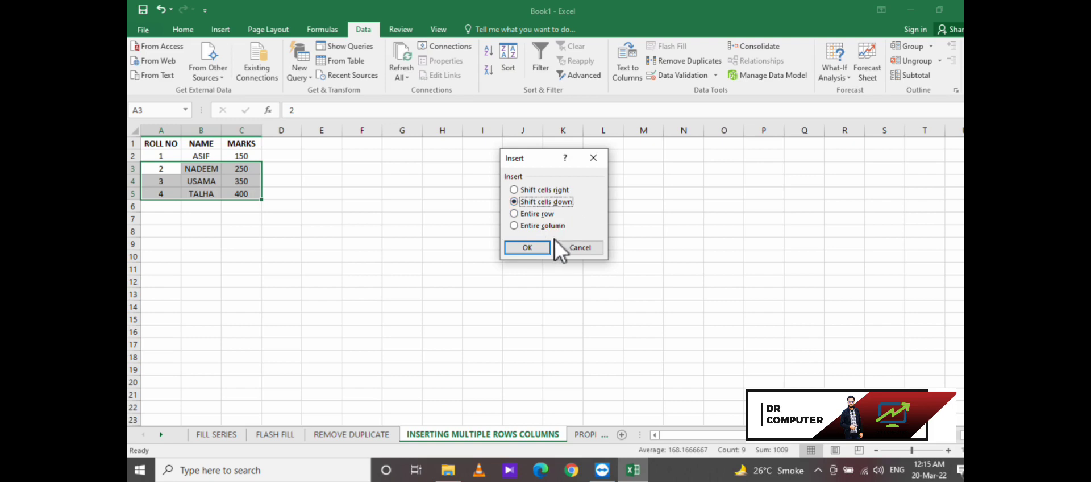
left_click(527, 248)
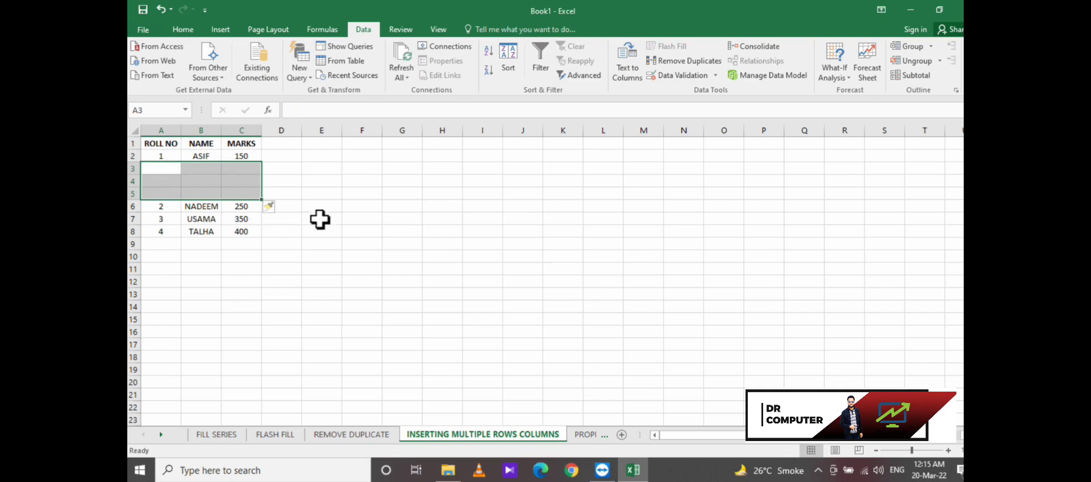
key("ctrl+z")
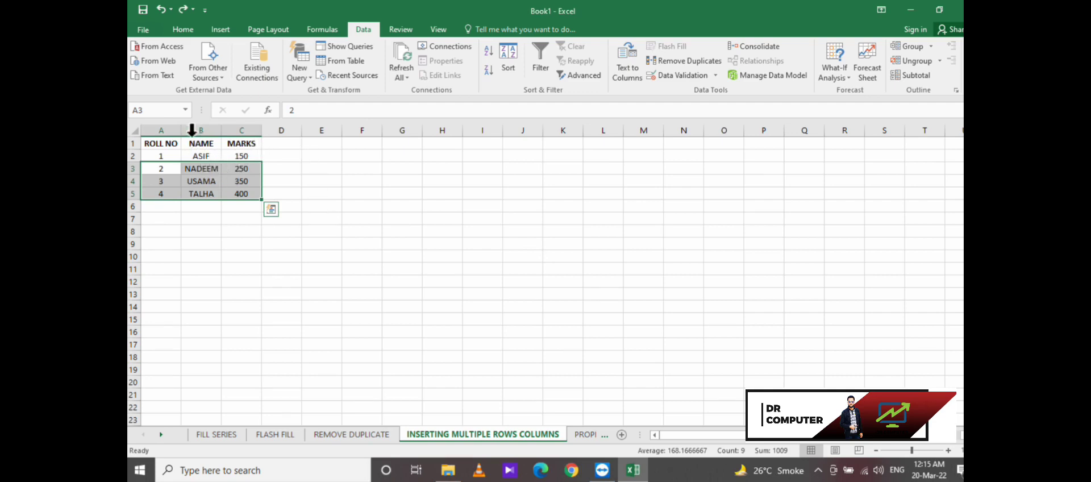
Insert two blank columns before the NAME column, and undo the insertion
left_click_drag(191, 129, 231, 134)
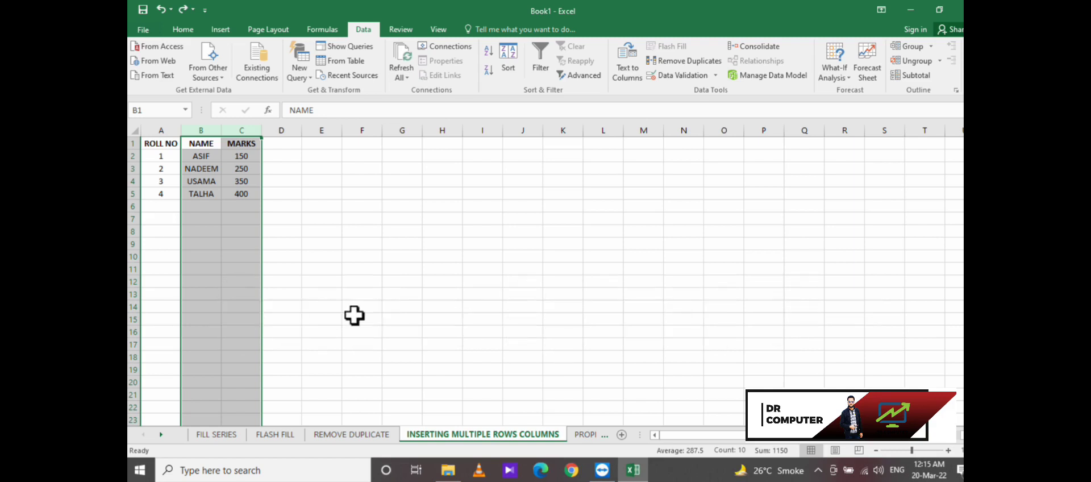
key("ctrl+shift+plus")
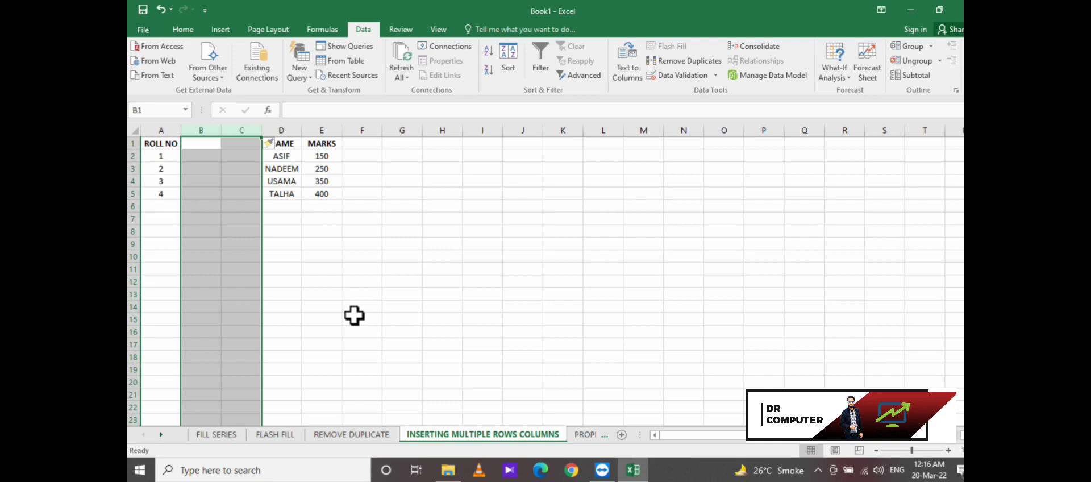
key("ctrl+z")
left_click(354, 316)
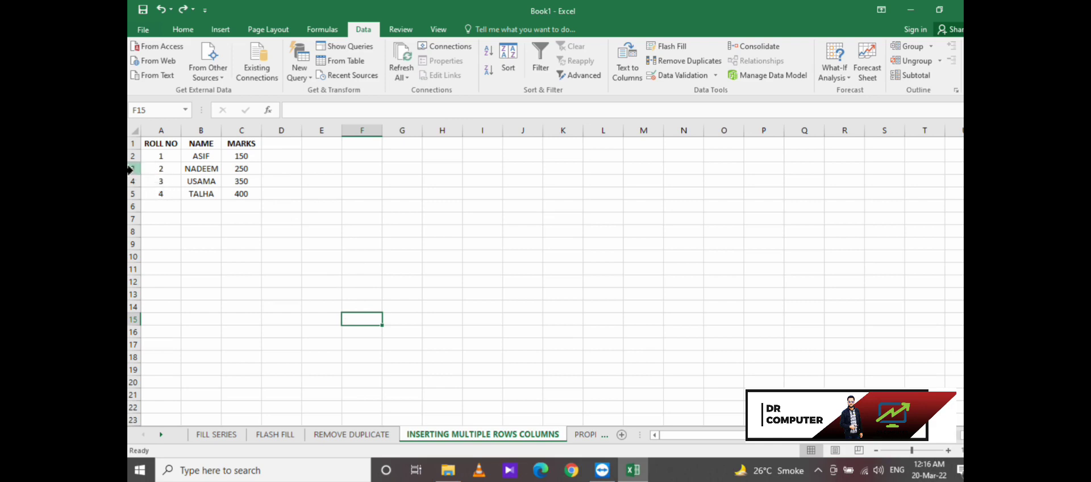
Insert three entire blank rows above row 3, between roll numbers 1 and 2
left_click(130, 169)
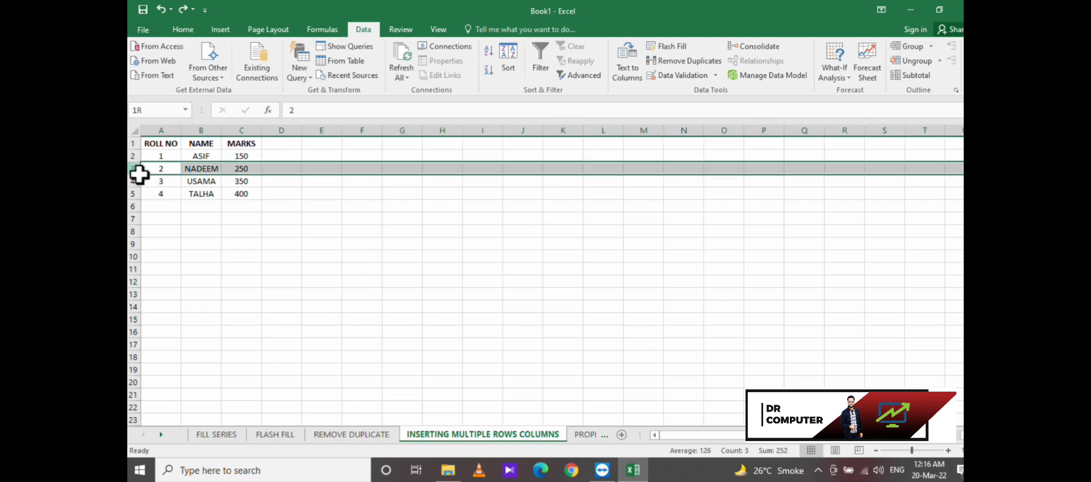
left_click_drag(138, 173, 143, 195)
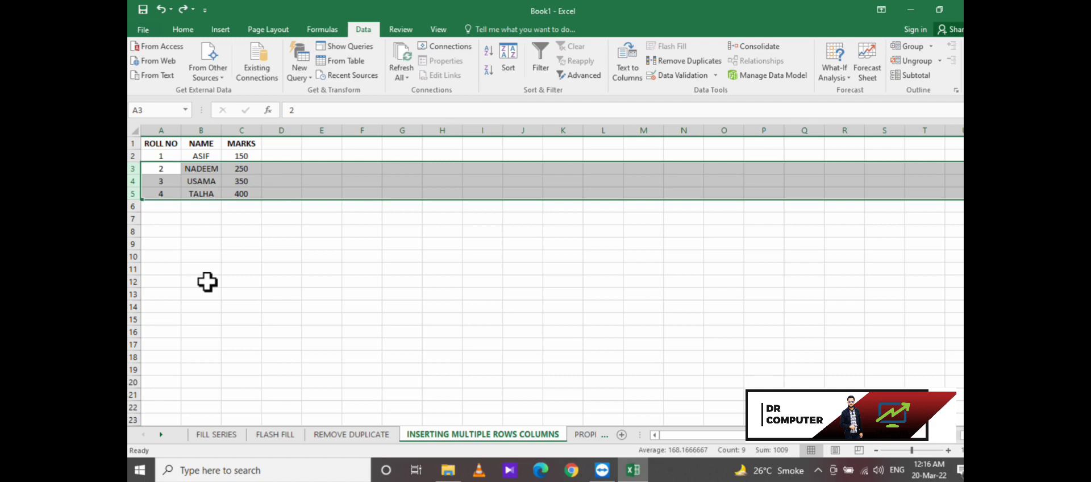
right_click(135, 172)
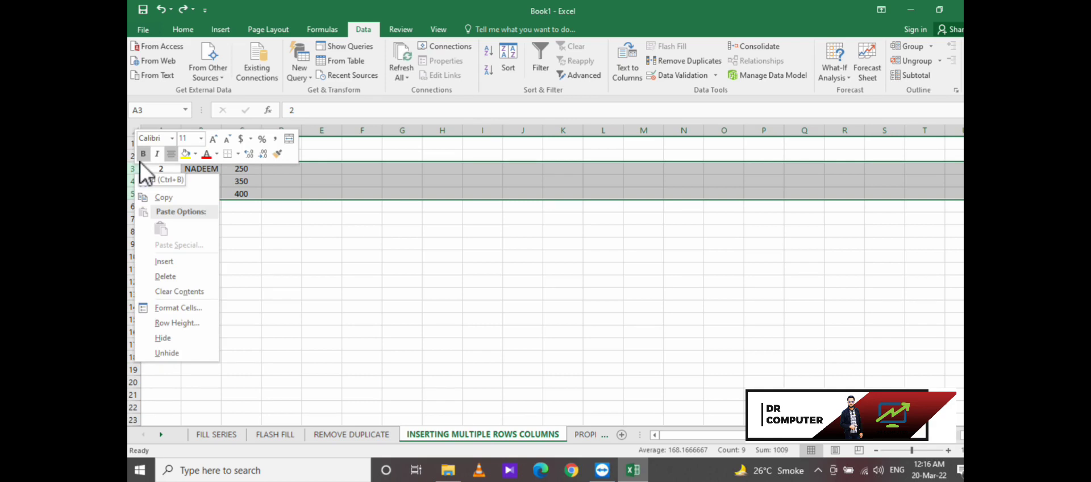
left_click(159, 262)
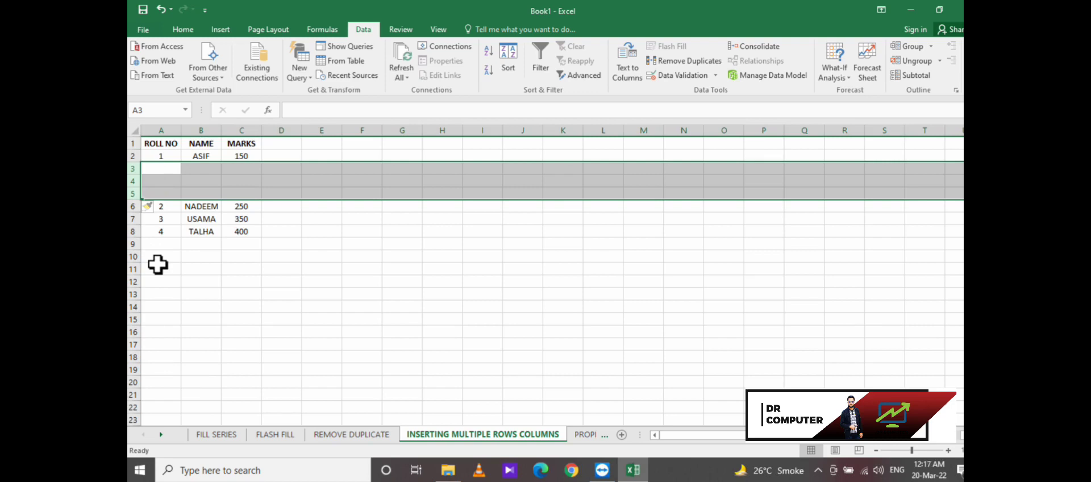
key("ctrl+a")
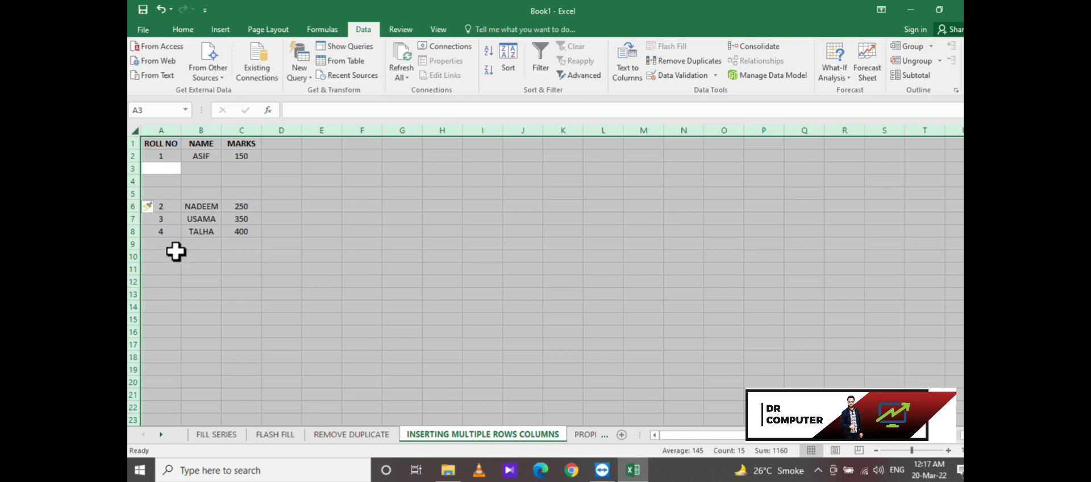
left_click(200, 269)
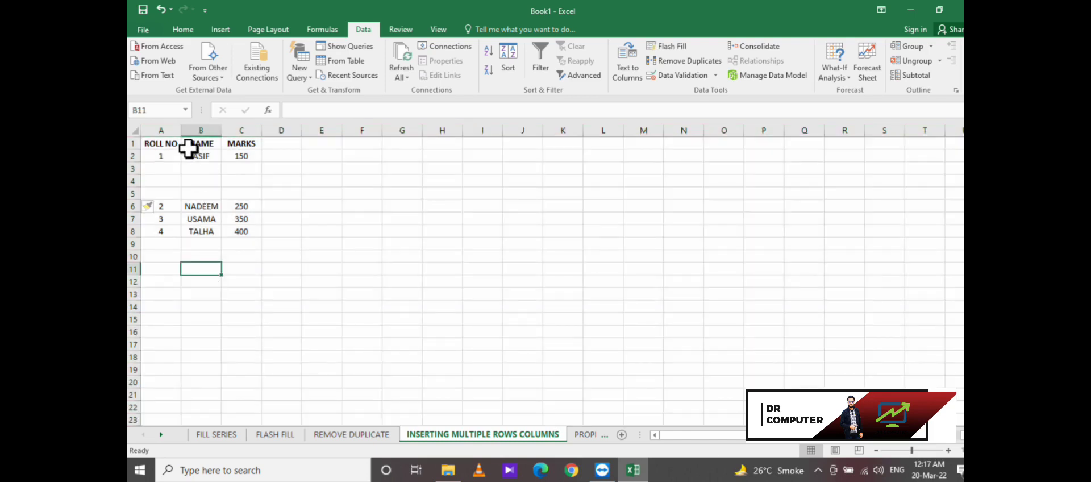
left_click_drag(188, 146, 224, 160)
left_click(235, 293)
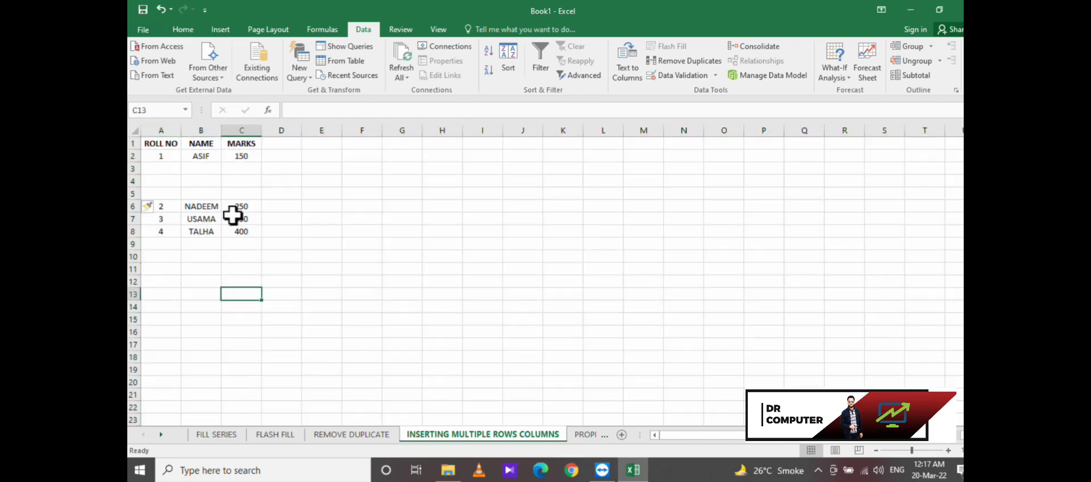
Insert two blank columns at B:C using the column headers' Insert command, and undo the insertion
left_click_drag(200, 129, 237, 138)
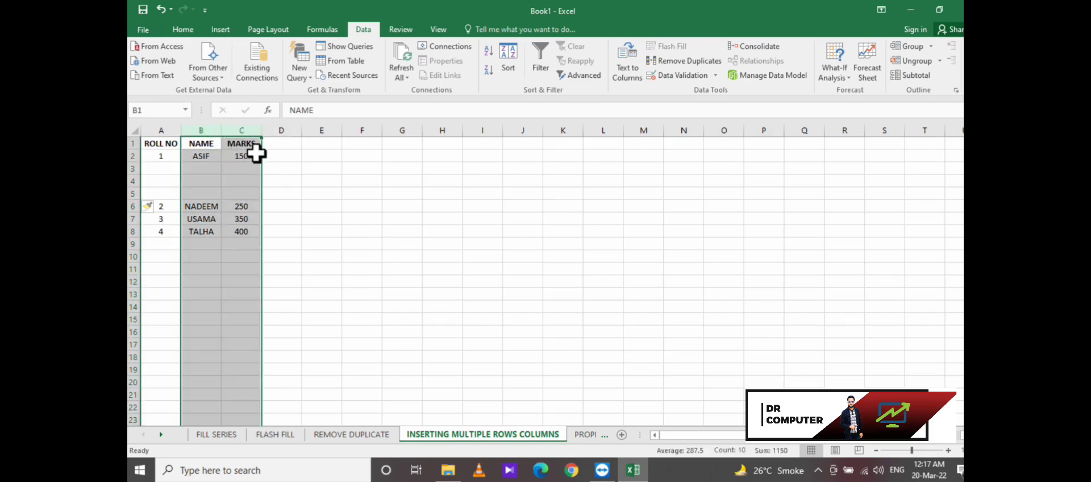
right_click(214, 132)
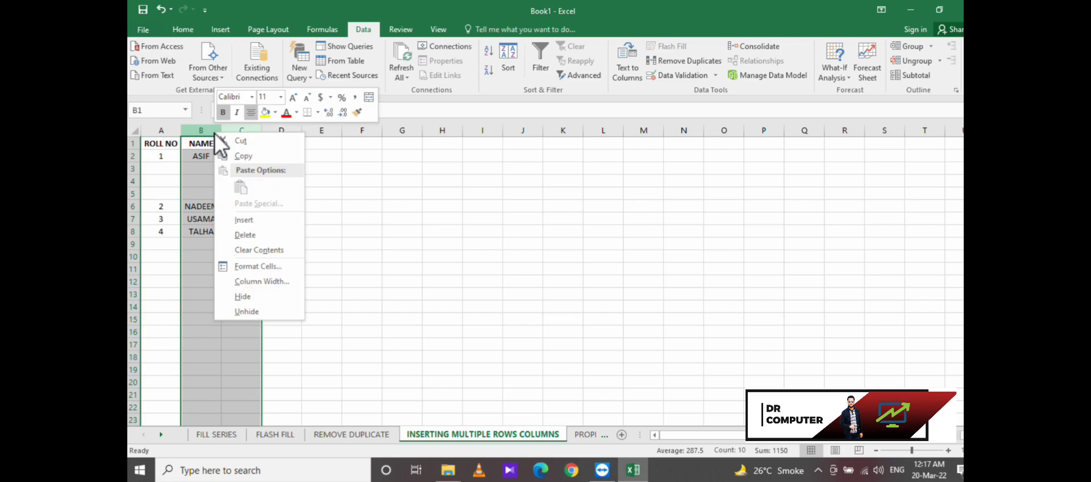
left_click(245, 220)
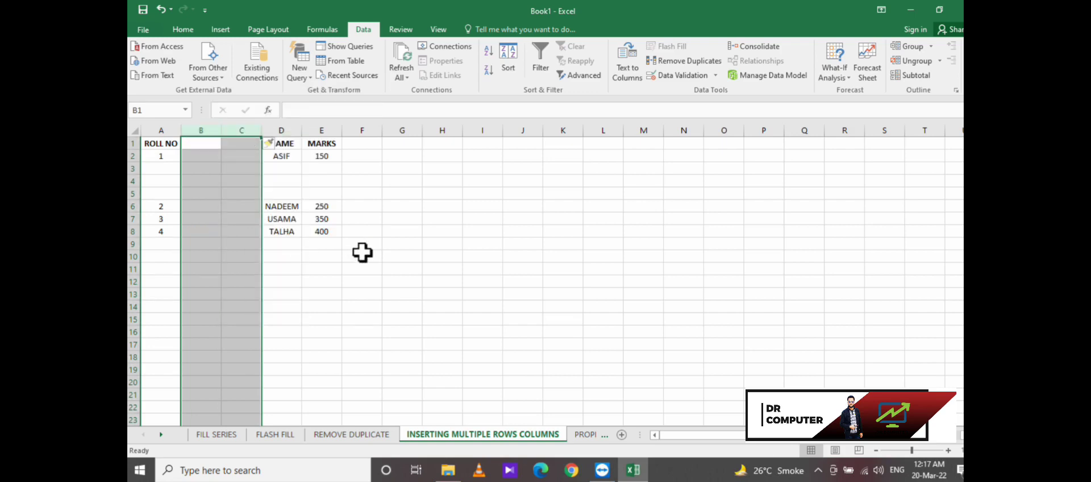
key("ctrl+z")
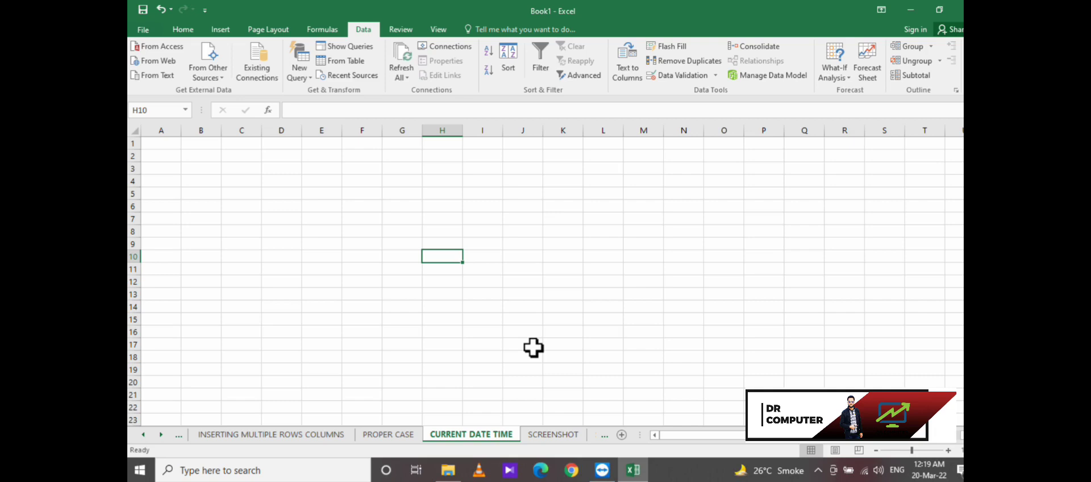
On the CURRENT DATE TIME sheet, enter the current date in E5 and E6 and the current time in G6
left_click(319, 195)
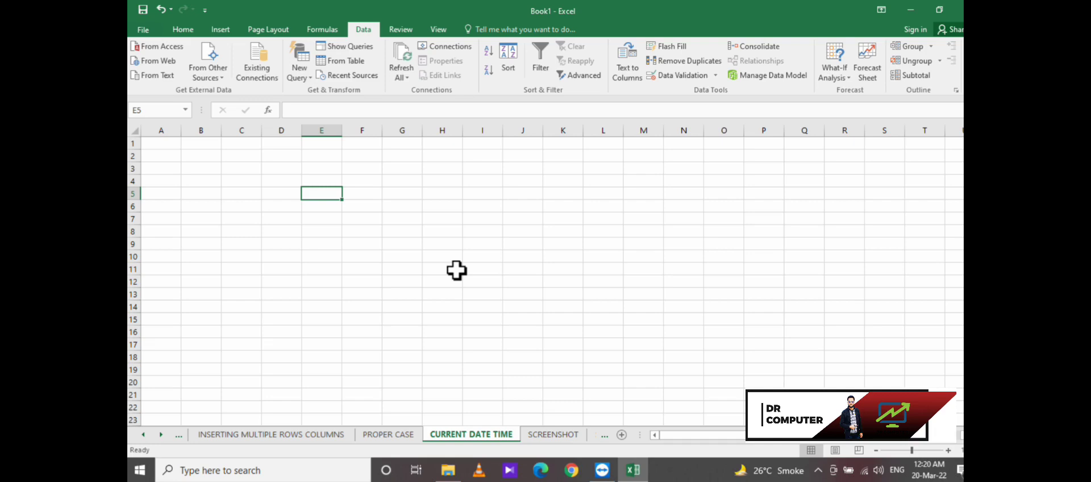
key("ctrl+semicolon")
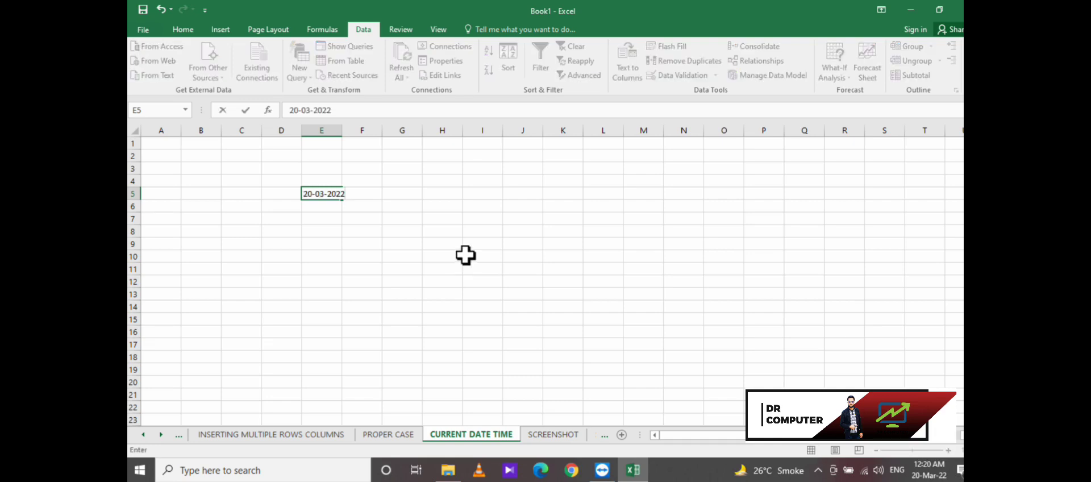
left_click(312, 205)
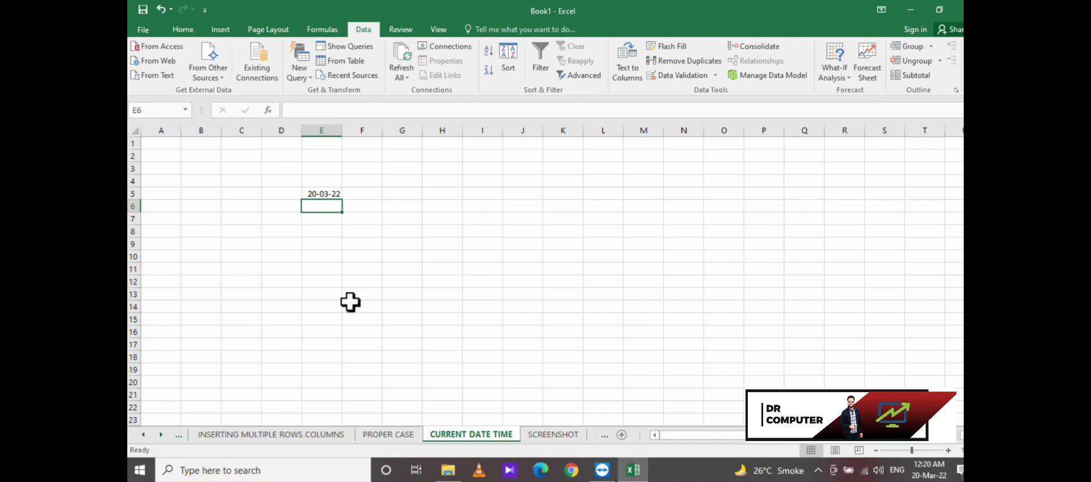
key("ctrl+semicolon")
left_click(402, 207)
key("ctrl+shift+semicolon")
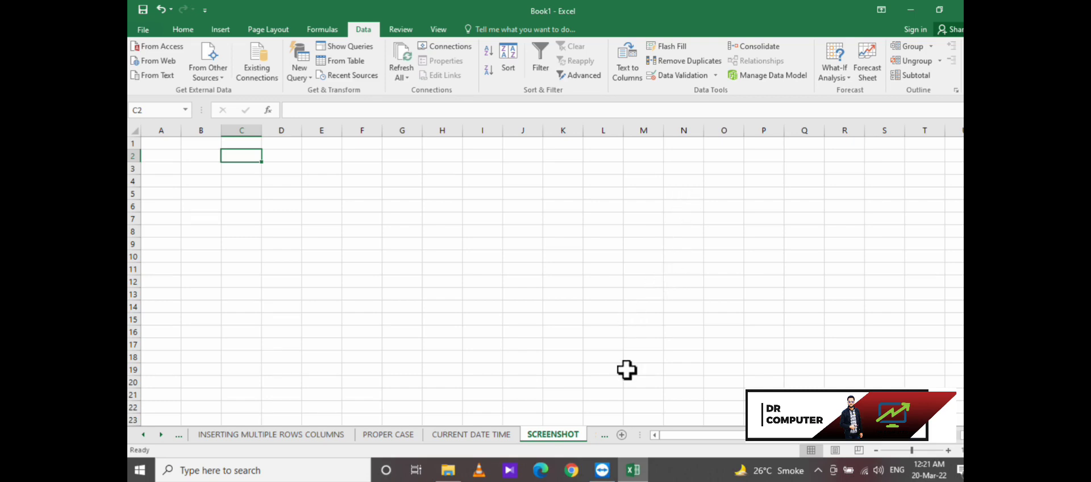
Close the MIX DATA folder window, open the TeamViewer window as a screenshot source, and return to the Excel workbook
left_click(449, 470)
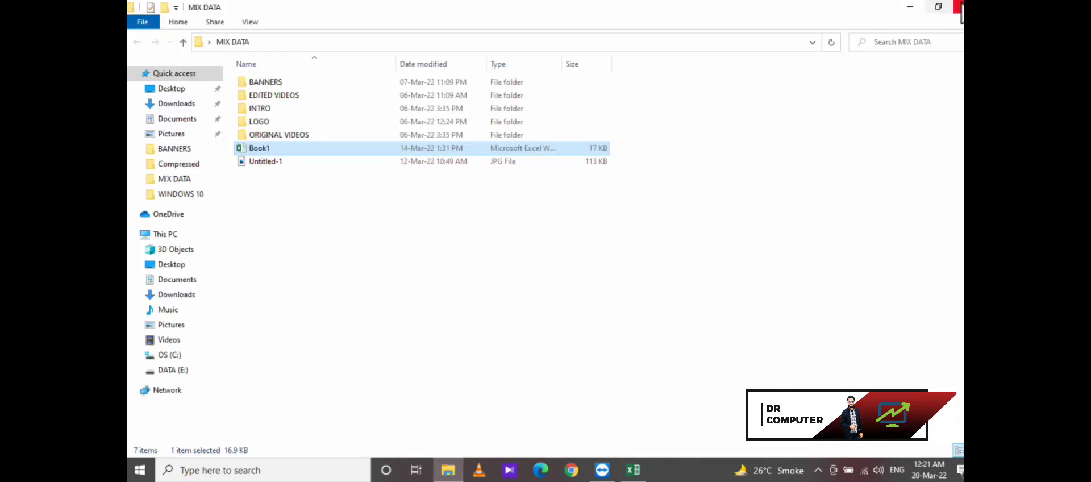
left_click(955, 7)
left_click(603, 469)
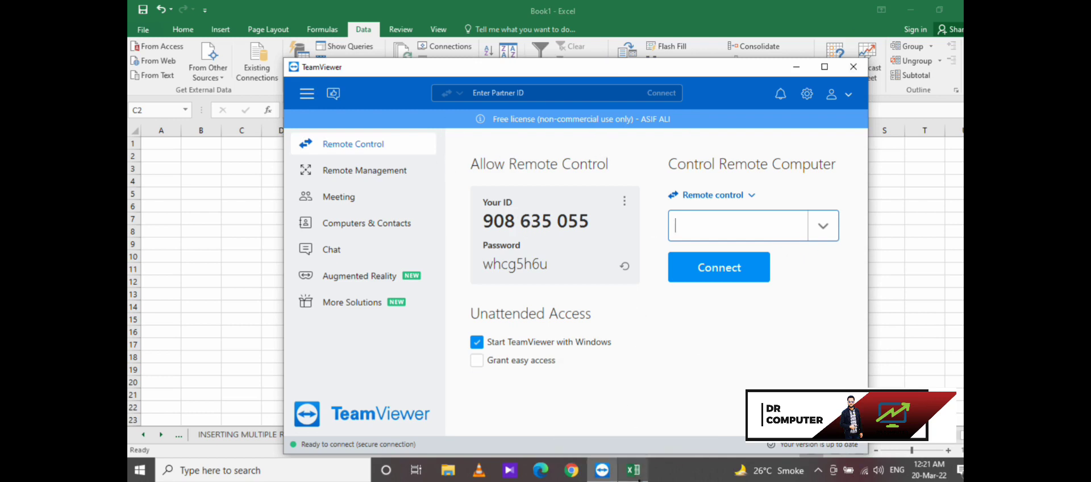
left_click(635, 472)
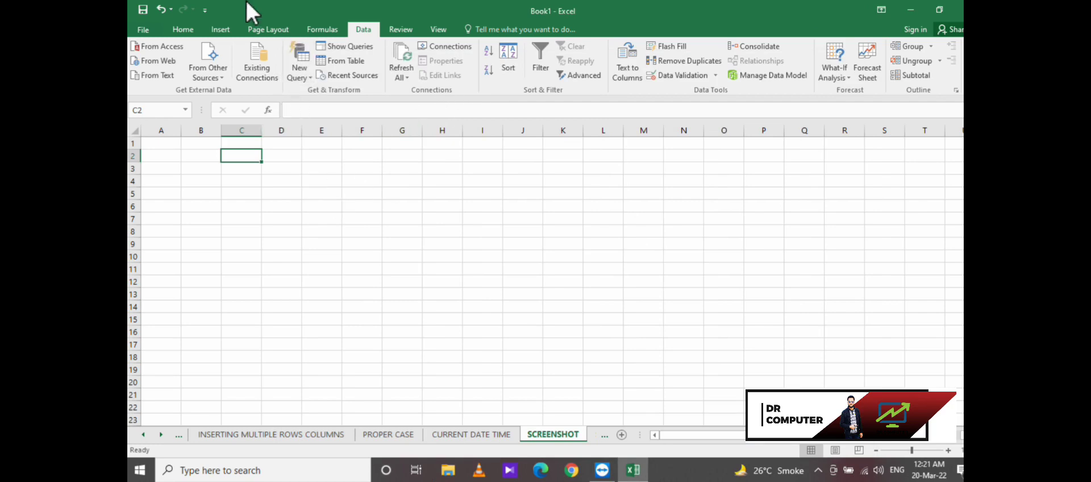
Insert a screenshot of the whole TeamViewer window at C2 on the SCREENSHOT sheet, and undo the insertion
left_click(222, 30)
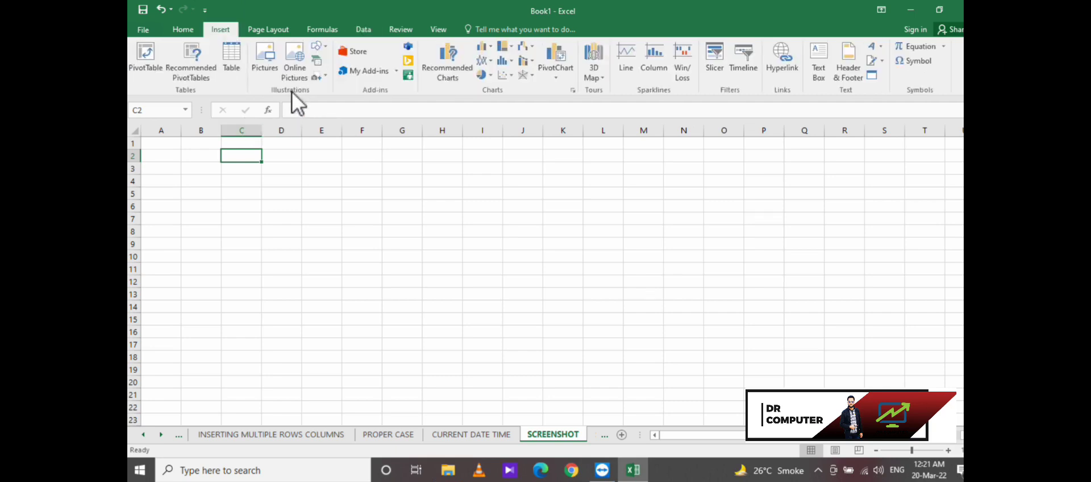
left_click(327, 77)
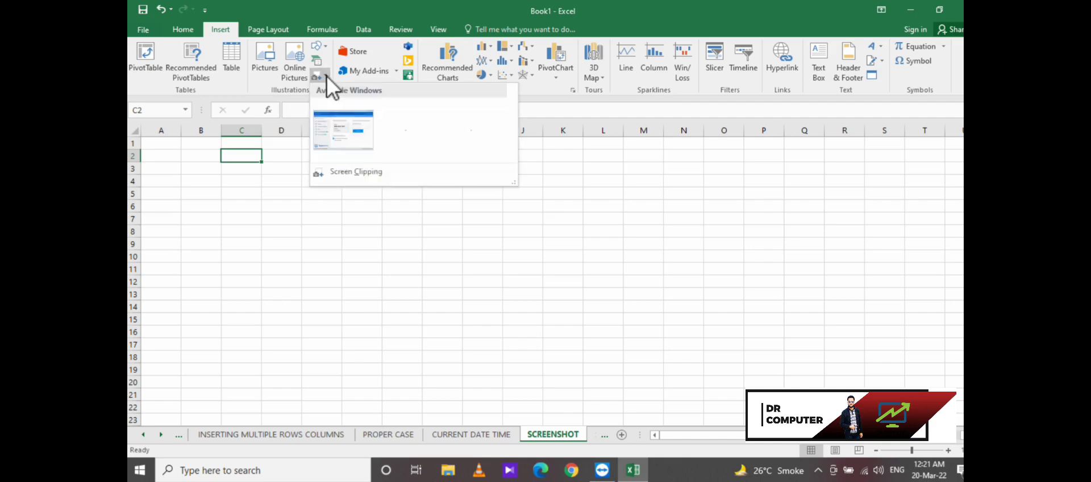
left_click(357, 132)
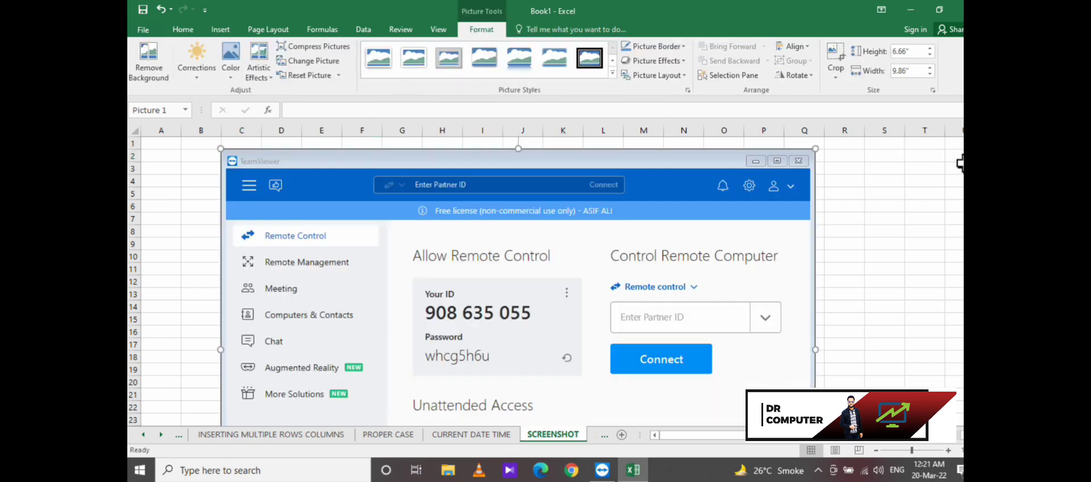
left_click_drag(962, 164, 963, 170)
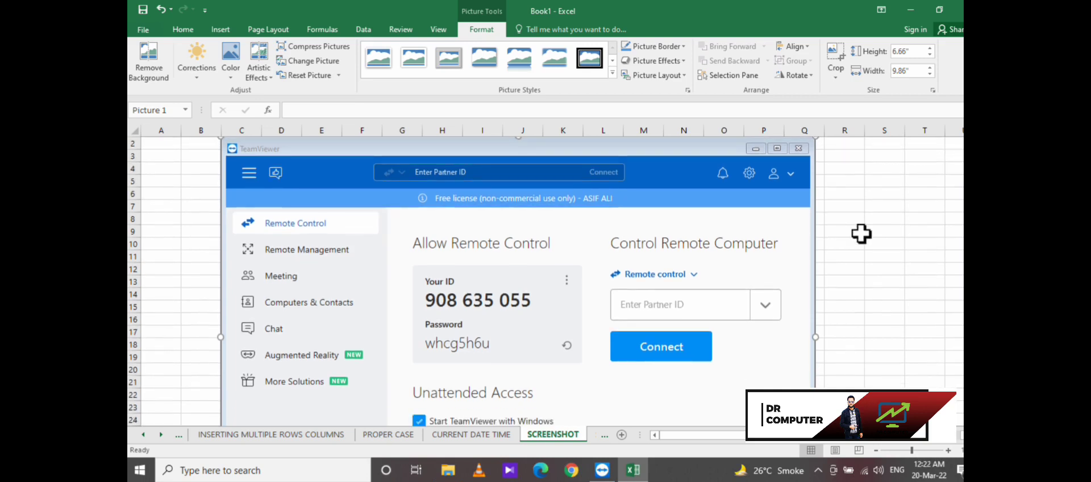
key("ctrl+z")
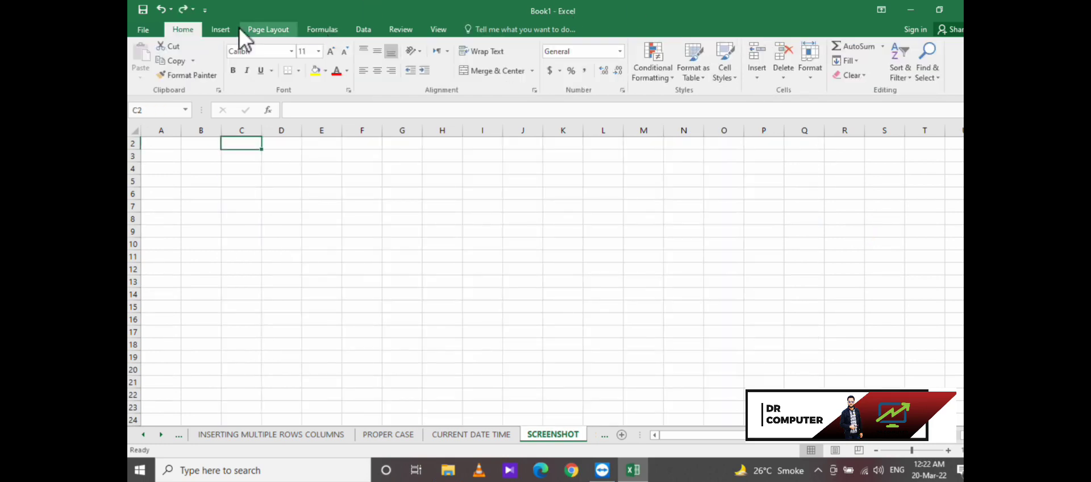
Insert a screen clipping of the TeamViewer window covering the Allow Remote Control section and part of its side menu
left_click(221, 30)
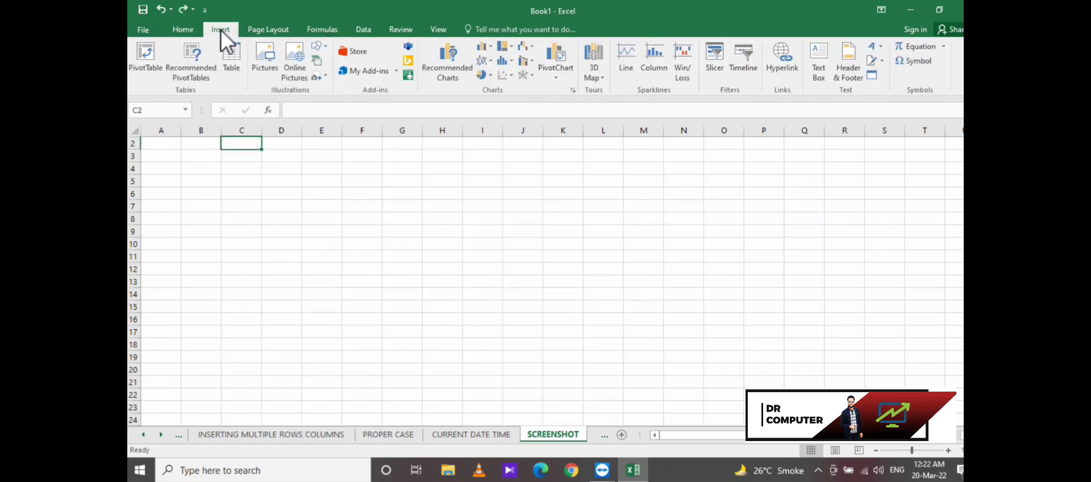
left_click(326, 76)
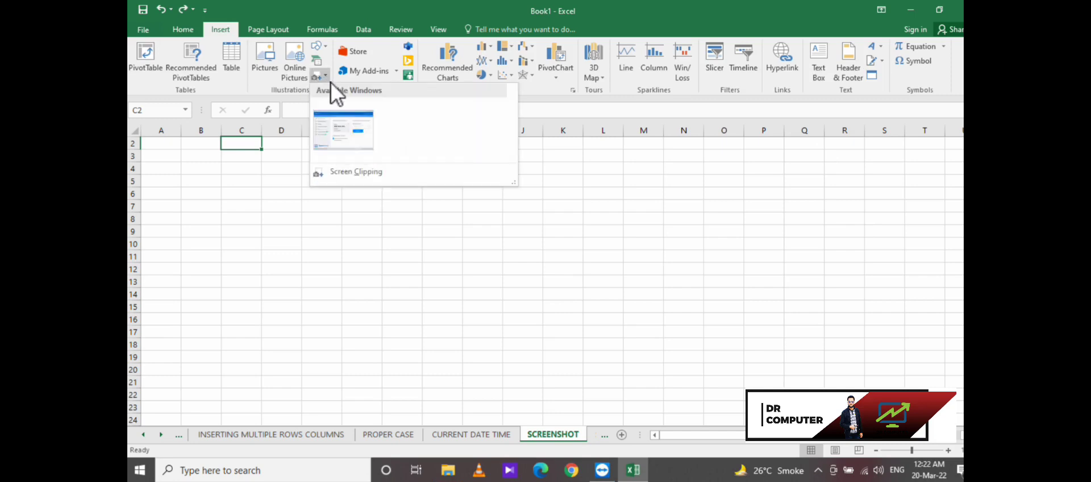
left_click(372, 176)
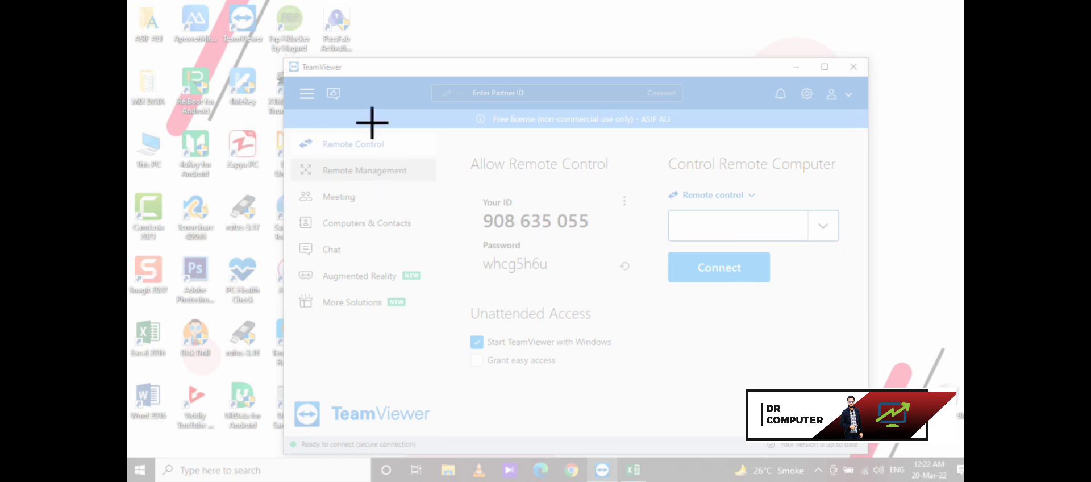
left_click_drag(372, 123, 641, 326)
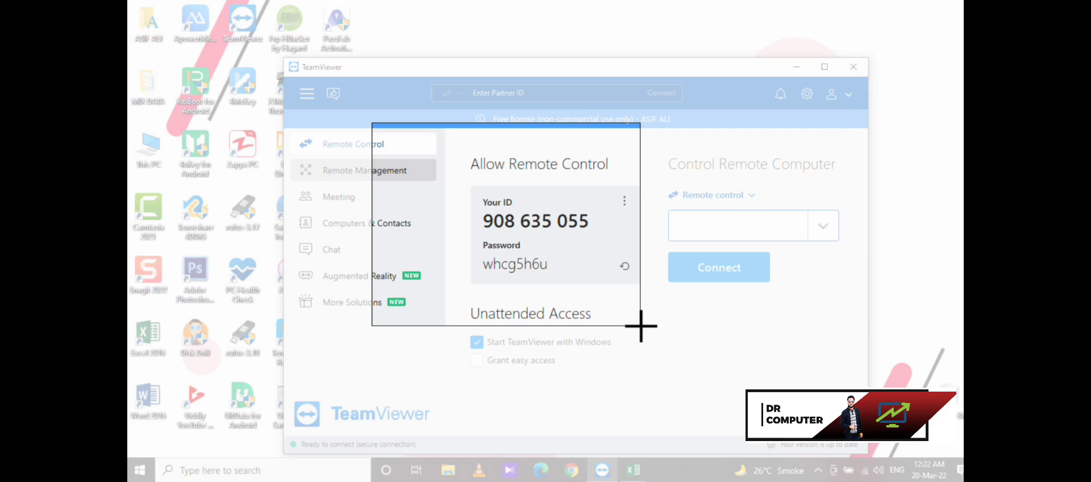
left_click_drag(641, 327, 643, 326)
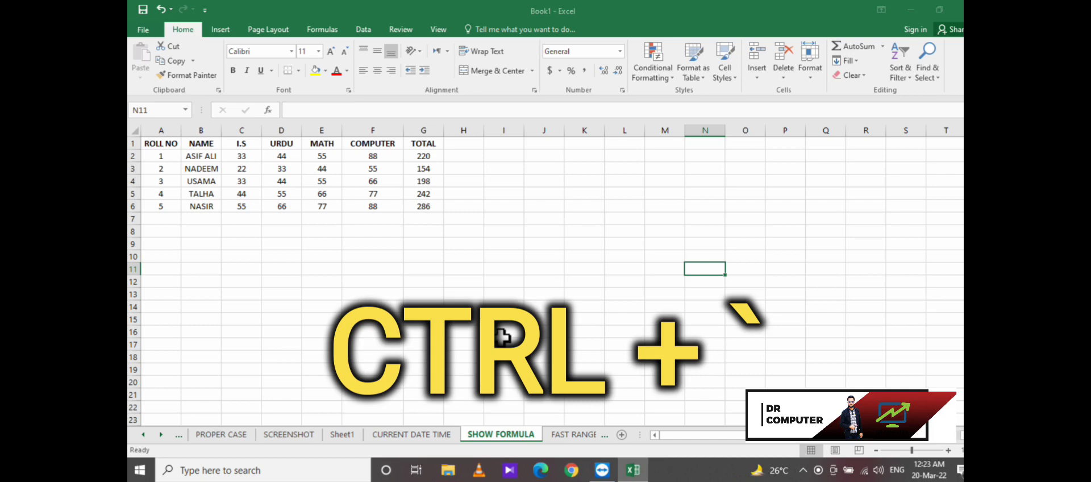
Show the formulas in the cells of the SHOW FORMULA sheet, and switch back to displaying their results
key("ctrl+grave")
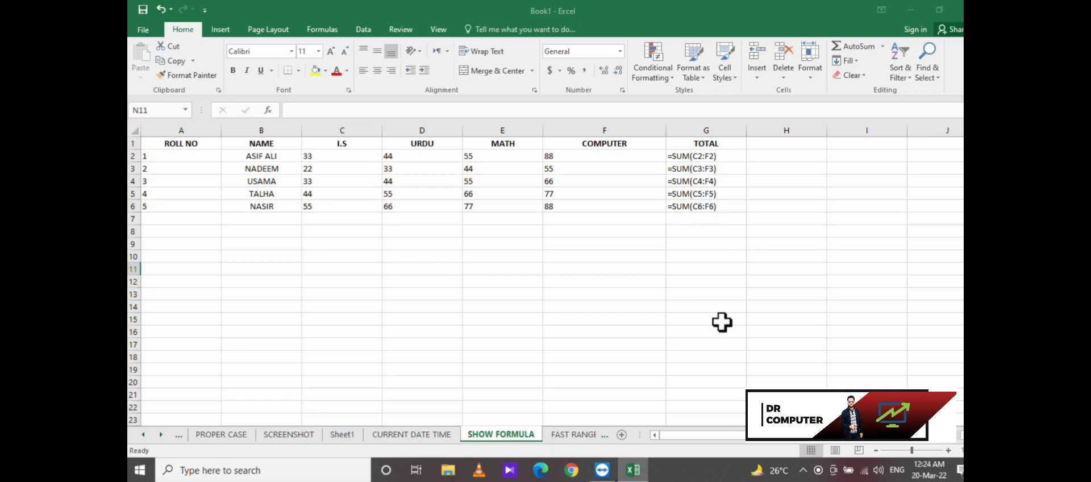
key("ctrl+grave")
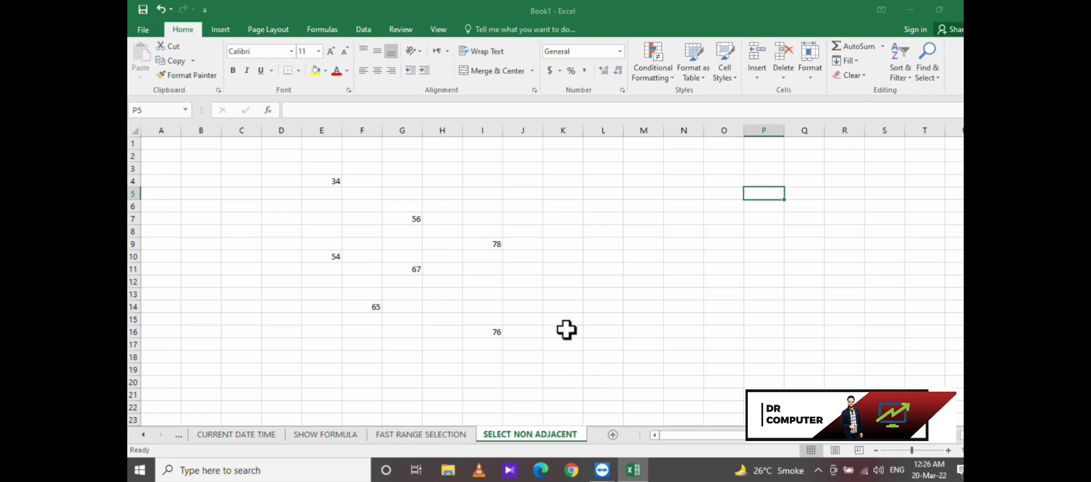
On the SELECT NON ADJACENT sheet, select the non-adjacent cells E4, G7, E10, I9, G11, F14 and I16 together
left_click(321, 183)
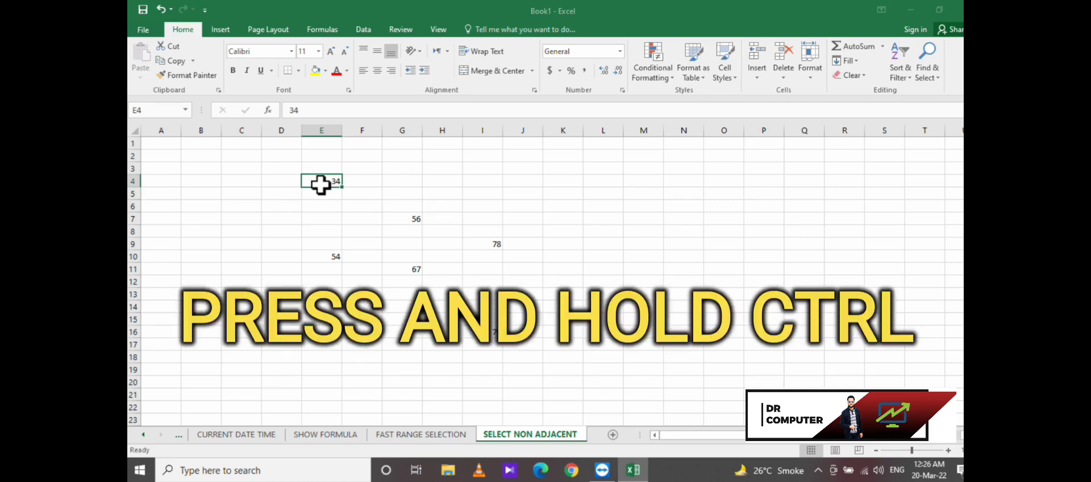
left_click(413, 221, "ctrl")
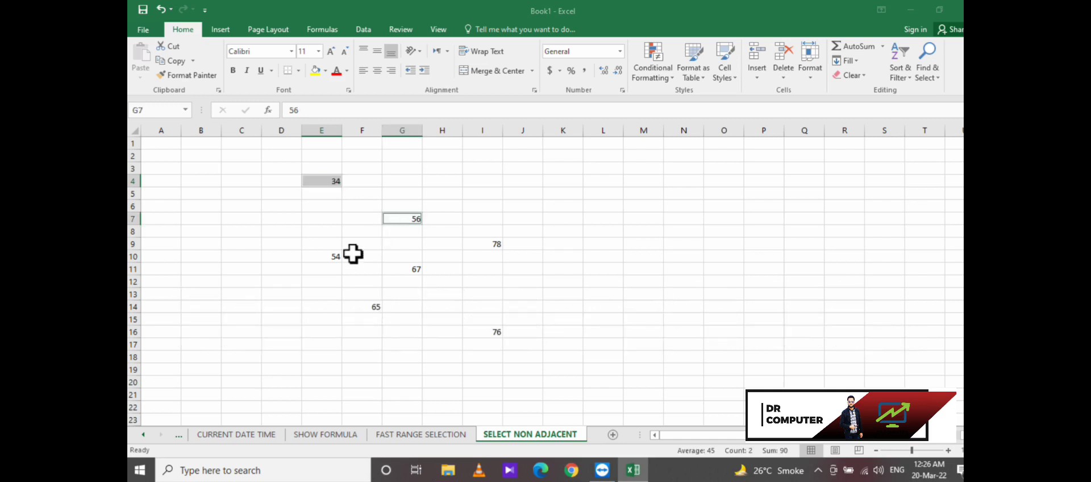
left_click(333, 260, "ctrl")
left_click(485, 245, "ctrl")
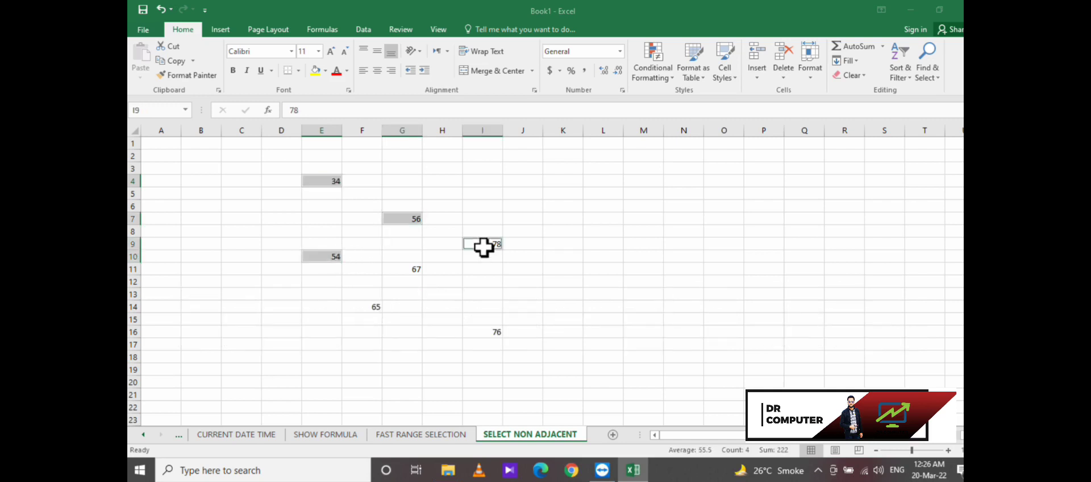
left_click(413, 268, "ctrl")
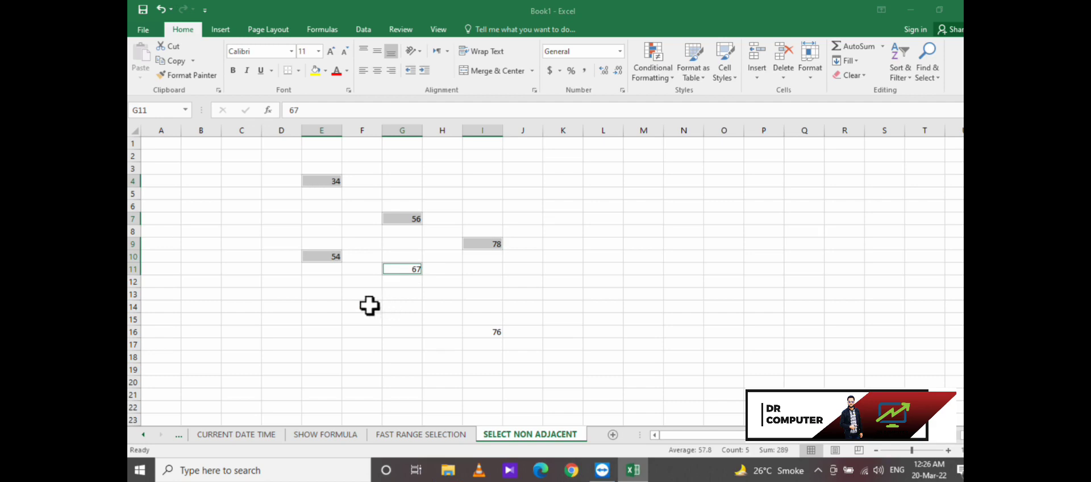
left_click(368, 306, "ctrl")
left_click(483, 331, "ctrl")
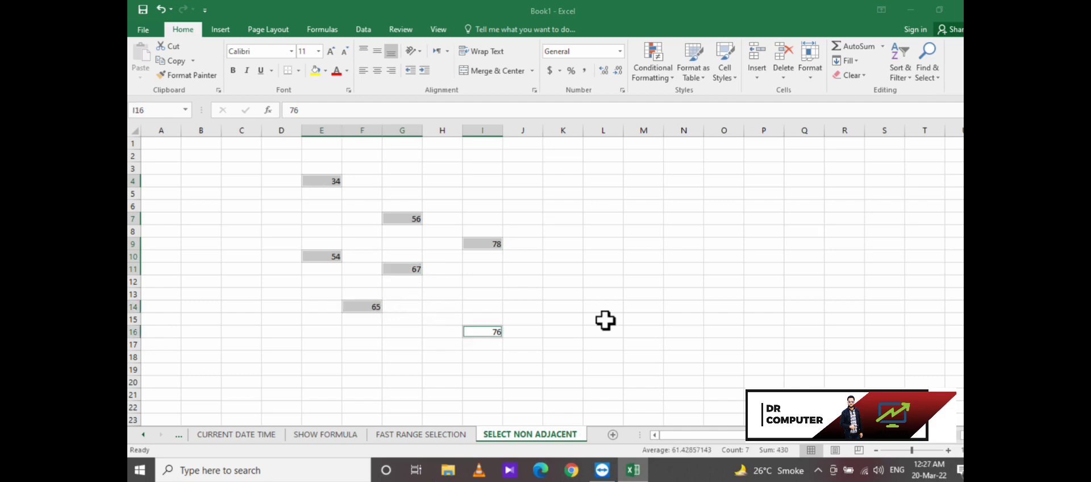